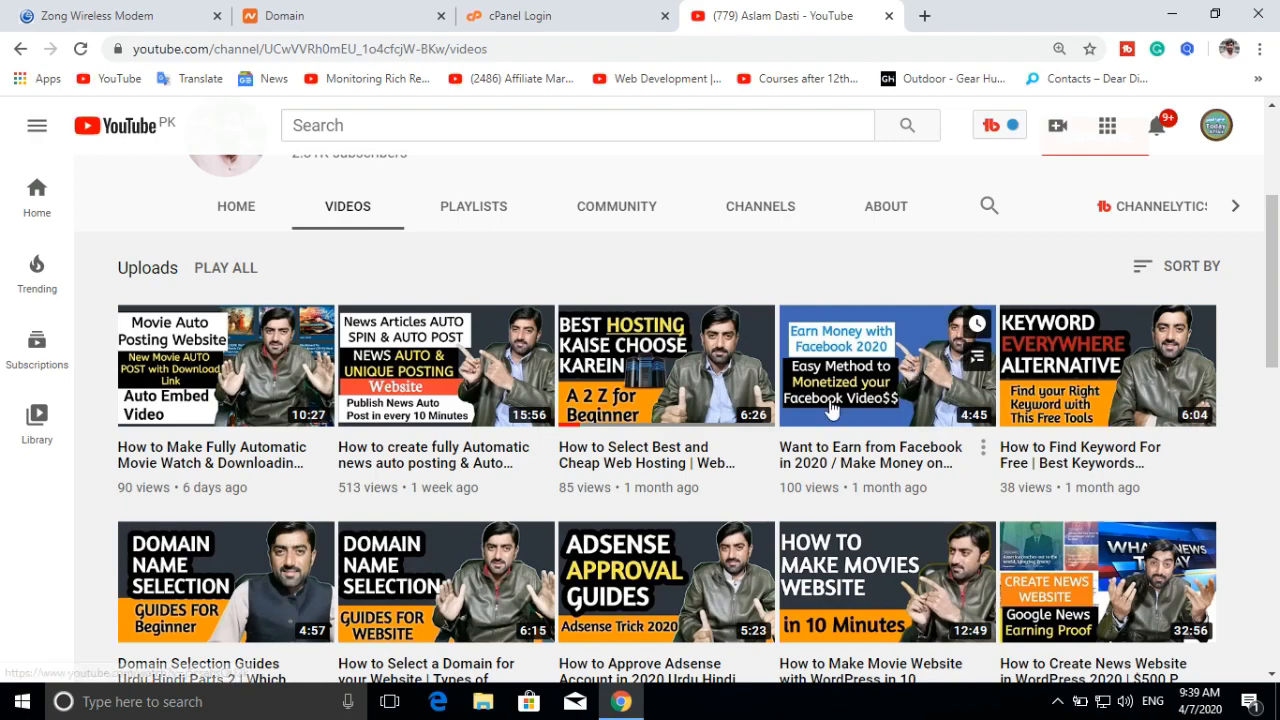
Step: Subscribe to the YouTube channel and set its notification bell to All
scroll(750, 330, "down", 3)
scroll(831, 409, "up", 4)
scroll(831, 409, "up", 2)
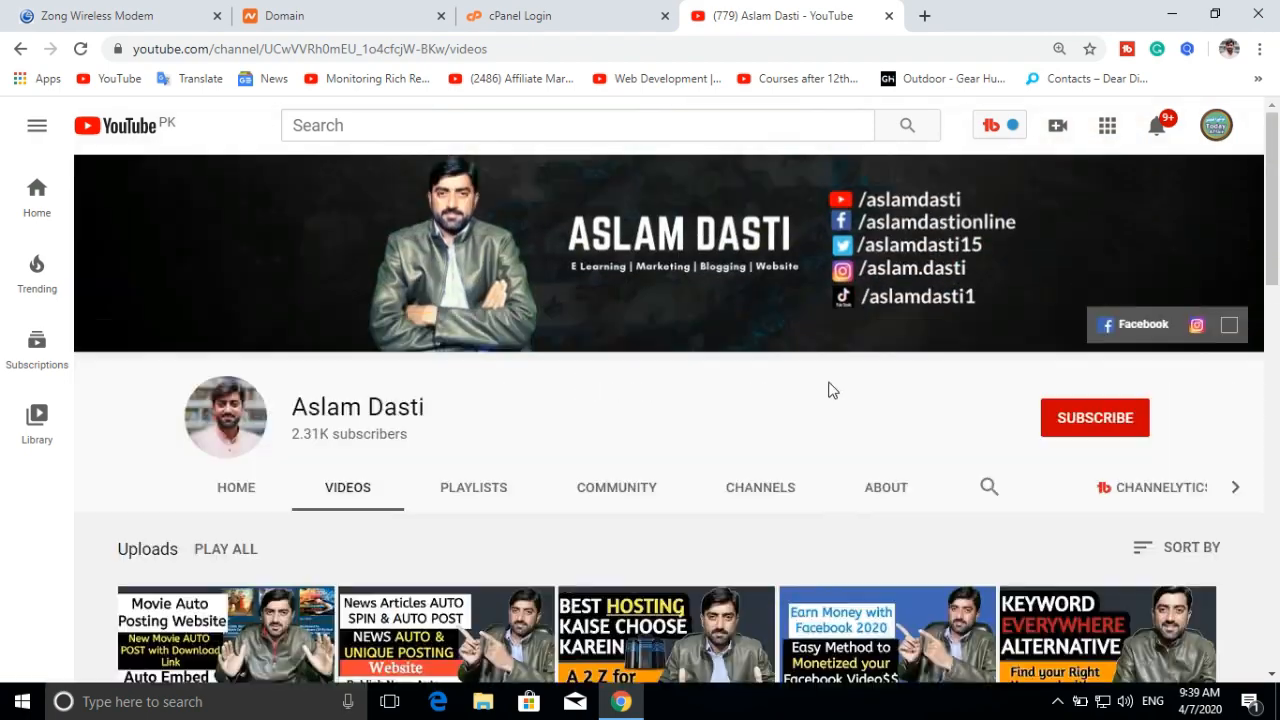
left_click(1095, 425)
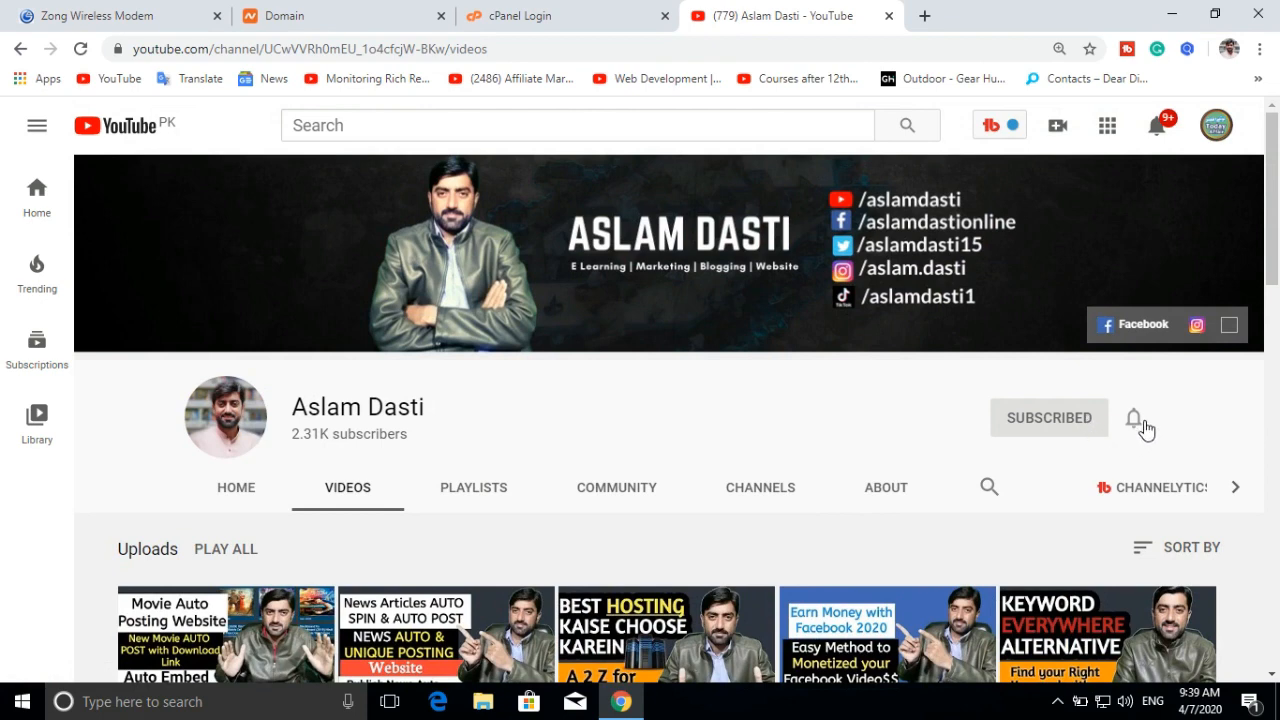
left_click(1138, 420)
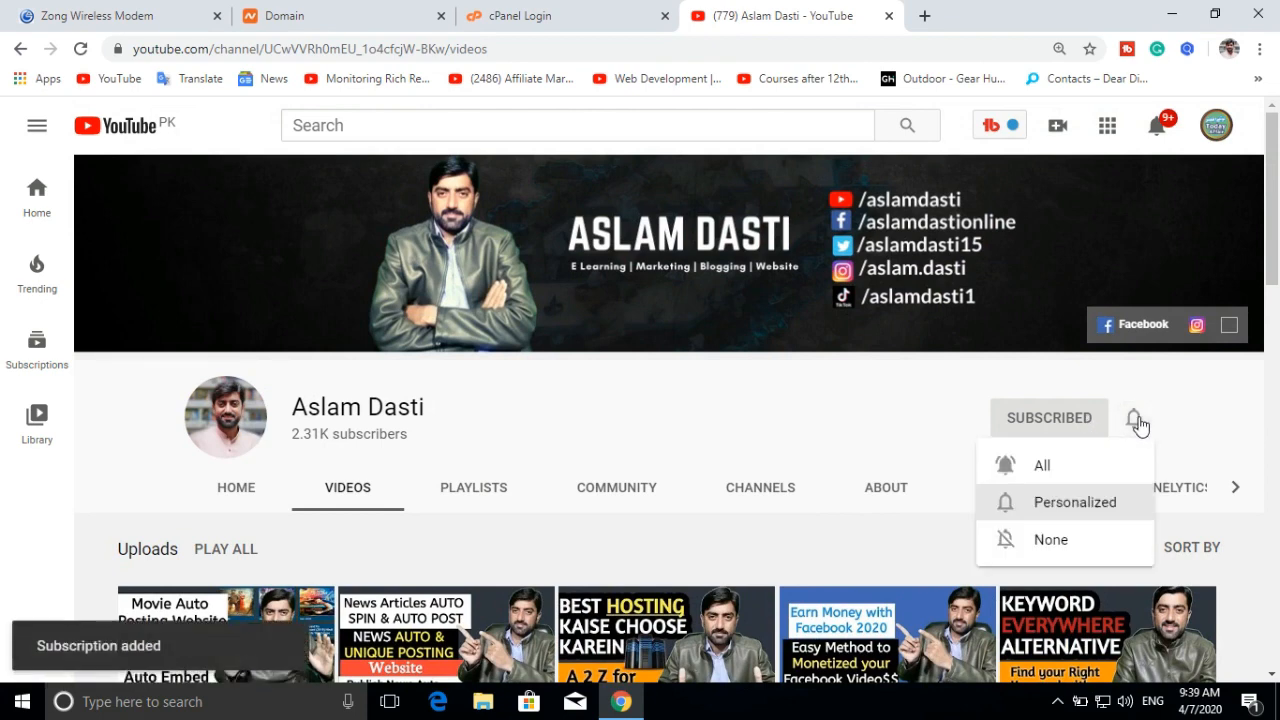
left_click(1045, 468)
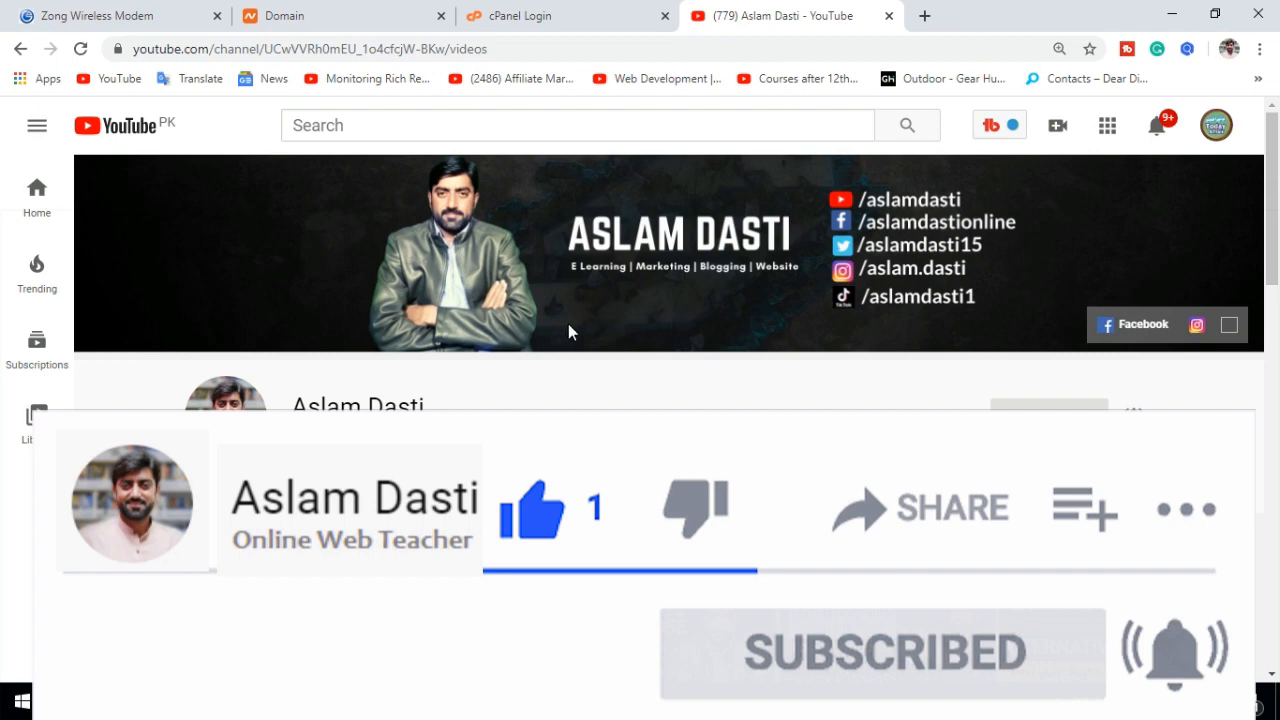
Step: Bring up the gearbestus.com details page in Namecheap, down to its Nameservers row showing BasicDNS
left_click(368, 12)
scroll(763, 305, "up", 5)
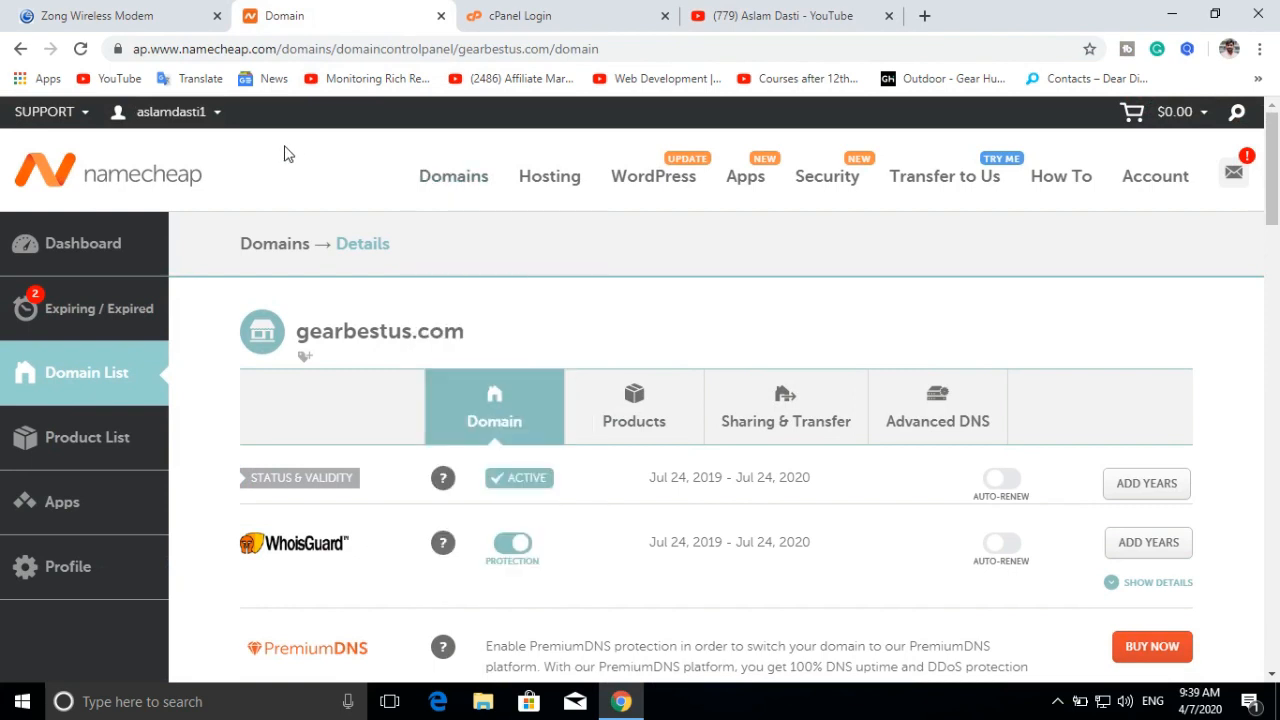
scroll(503, 279, "down", 1)
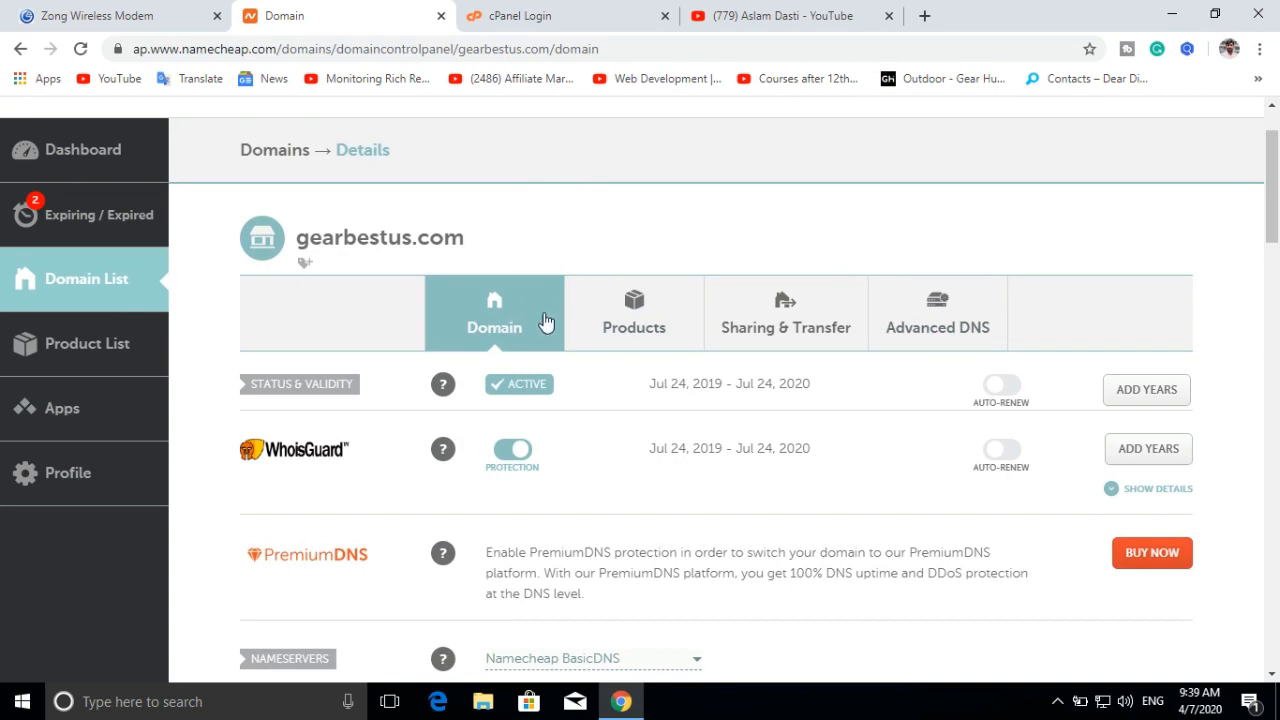
scroll(640, 405, "down", 1)
scroll(640, 405, "up", 2)
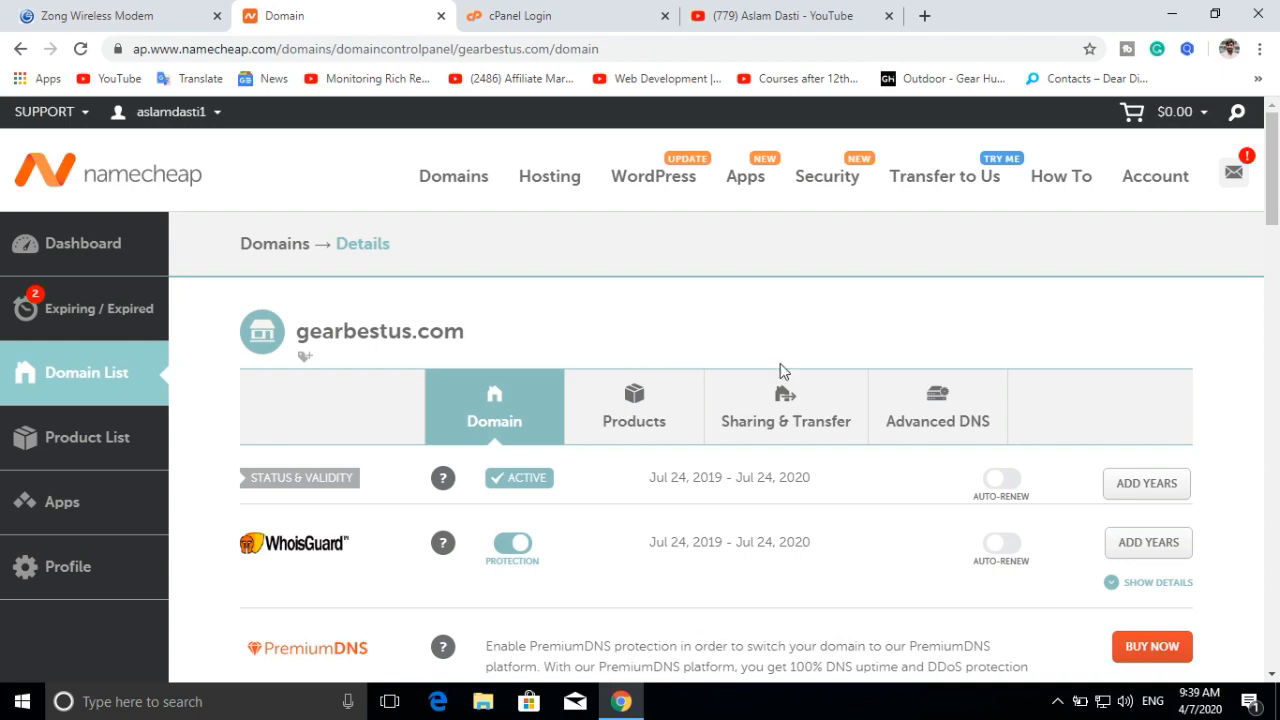
left_click(1060, 703)
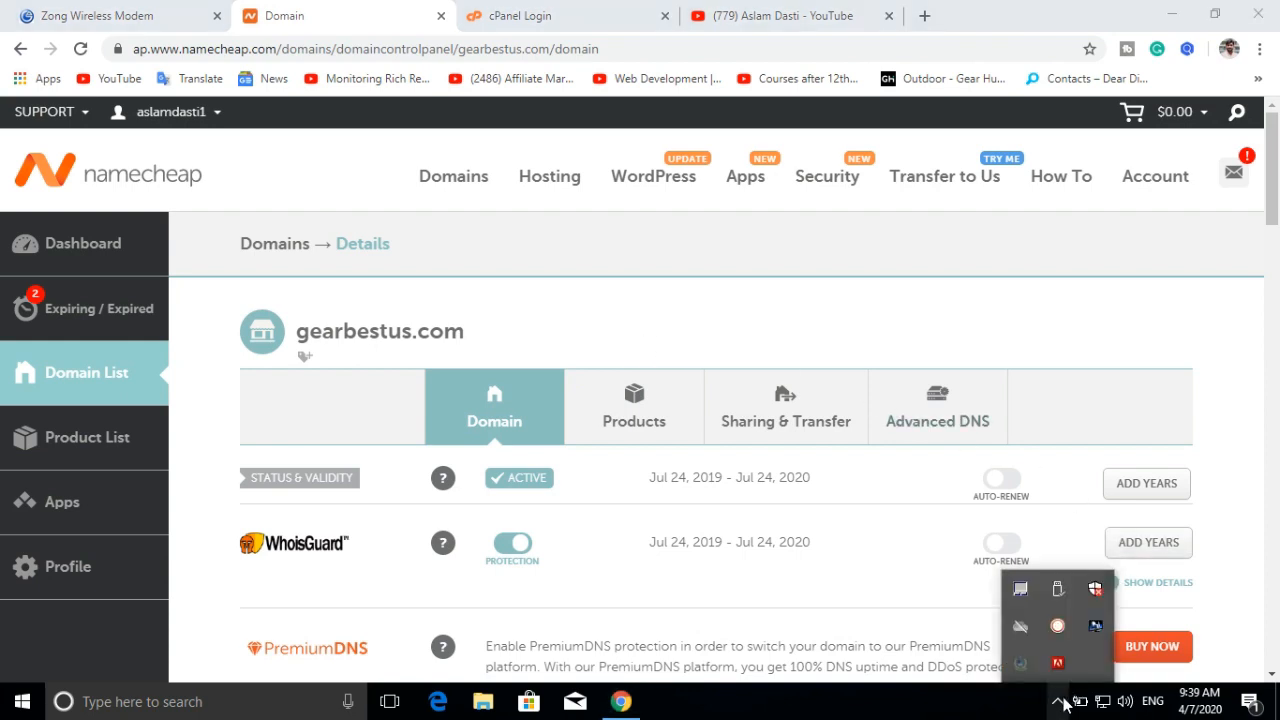
left_click(852, 320)
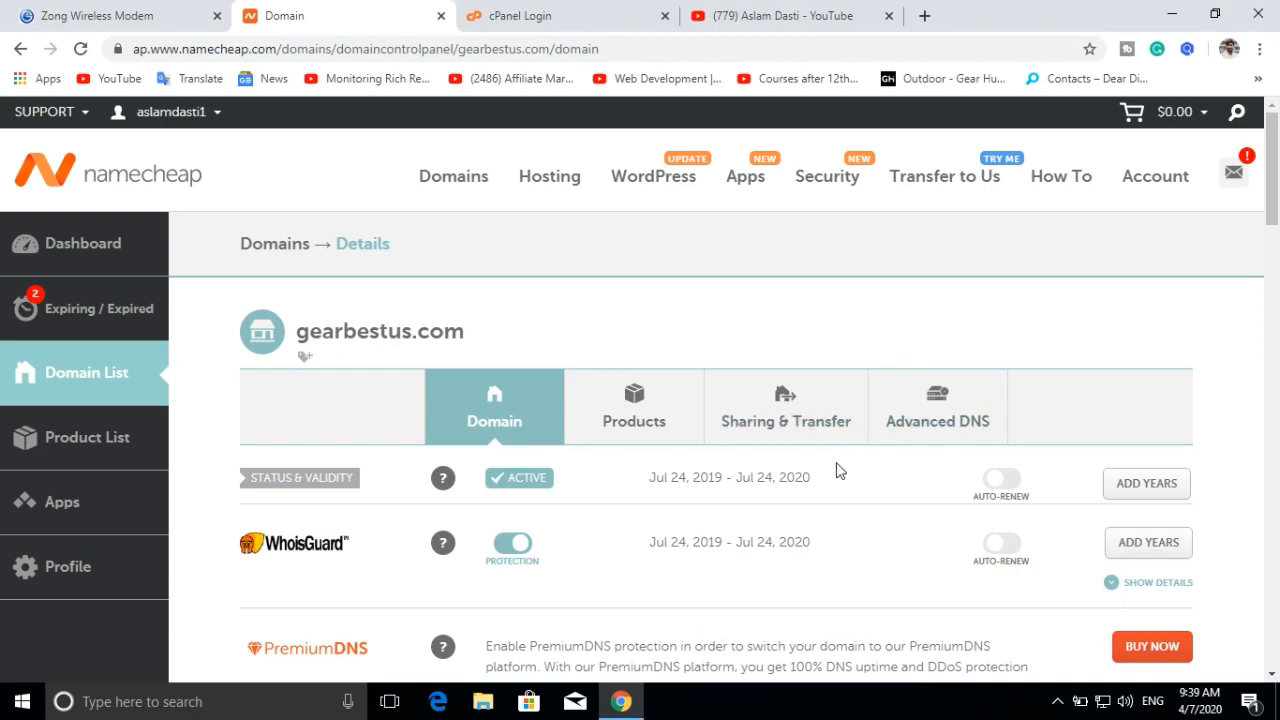
scroll(880, 515, "down", 3)
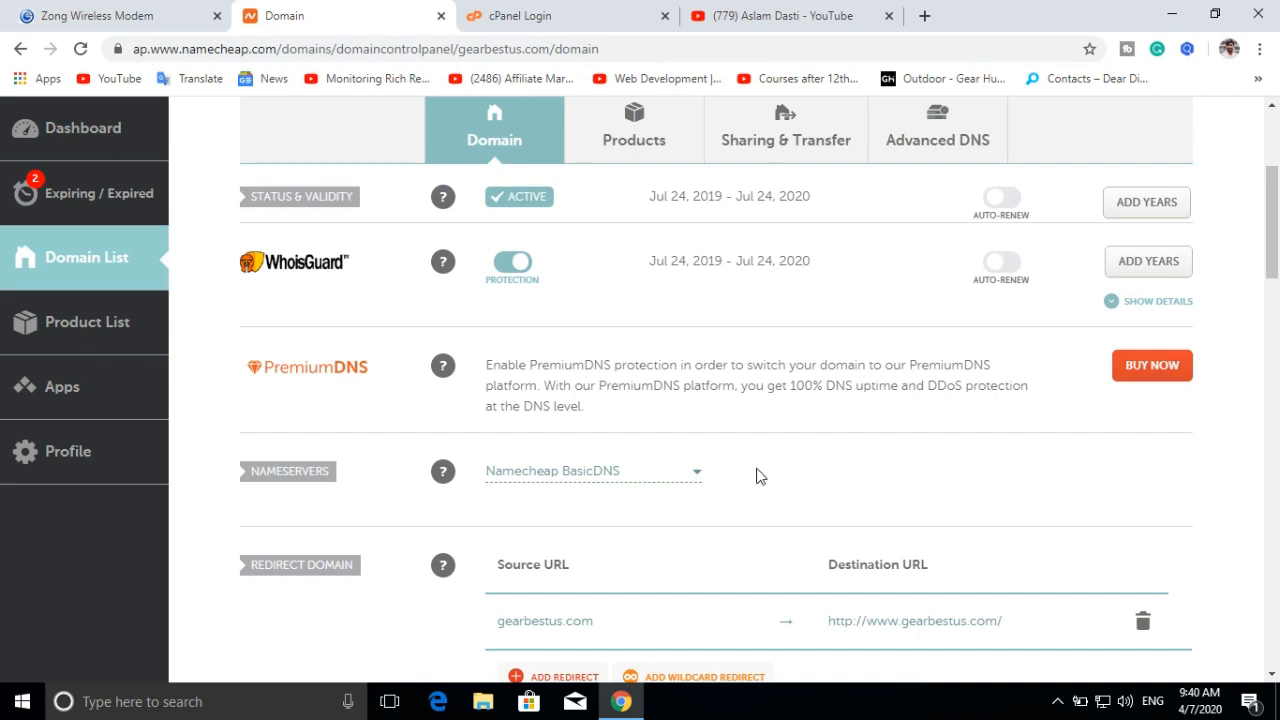
Step: Change gearbestus.com's nameservers from BasicDNS to Namecheap Web Hosting DNS and save
left_click(696, 476)
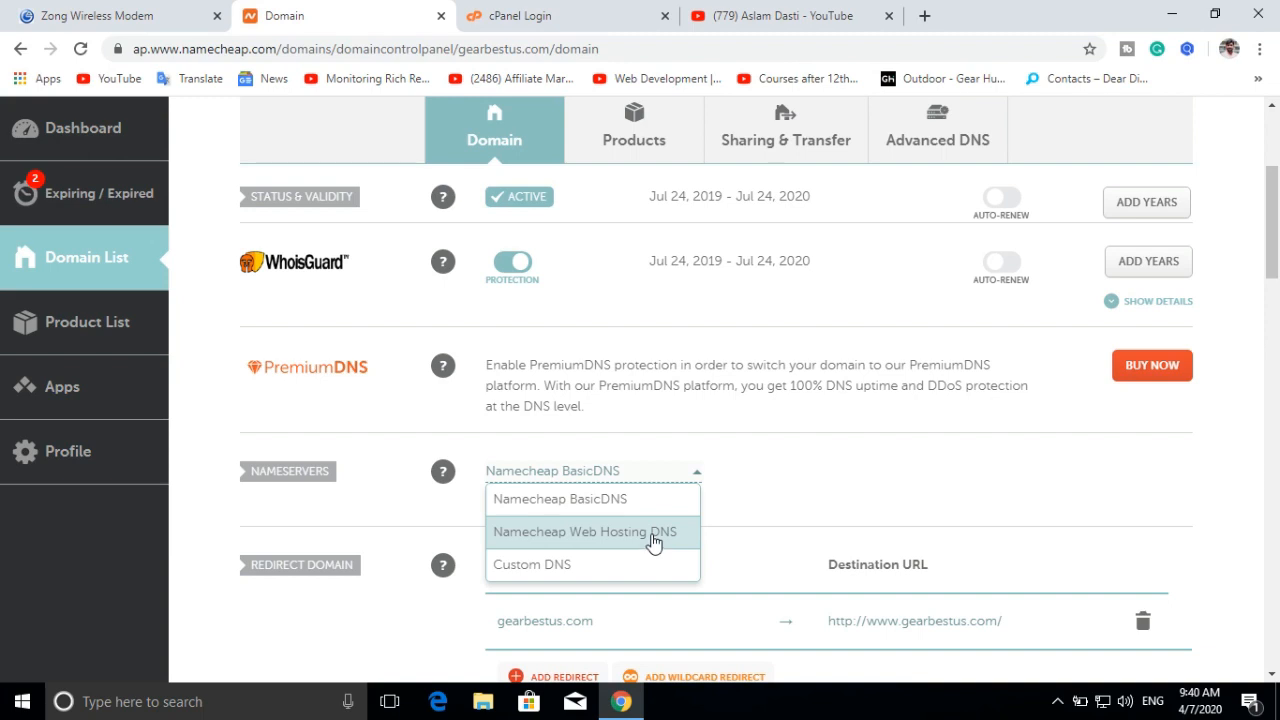
left_click(598, 570)
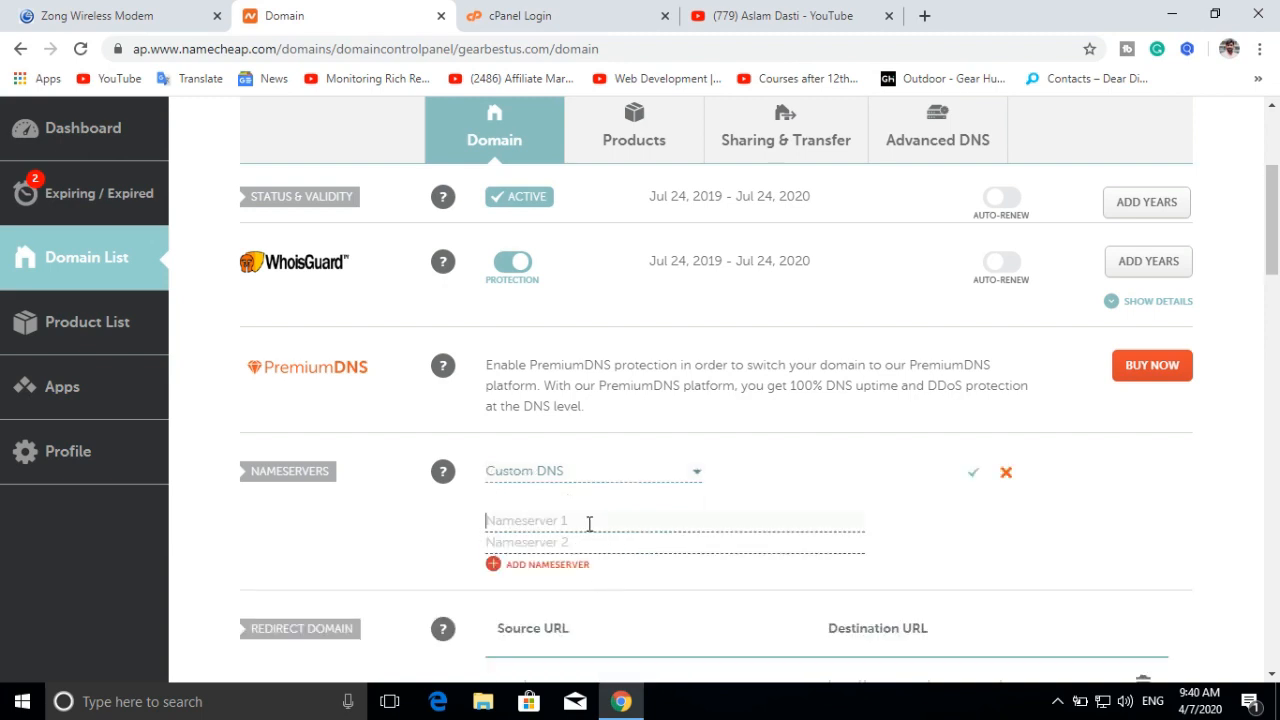
left_click(587, 549)
left_click(615, 484)
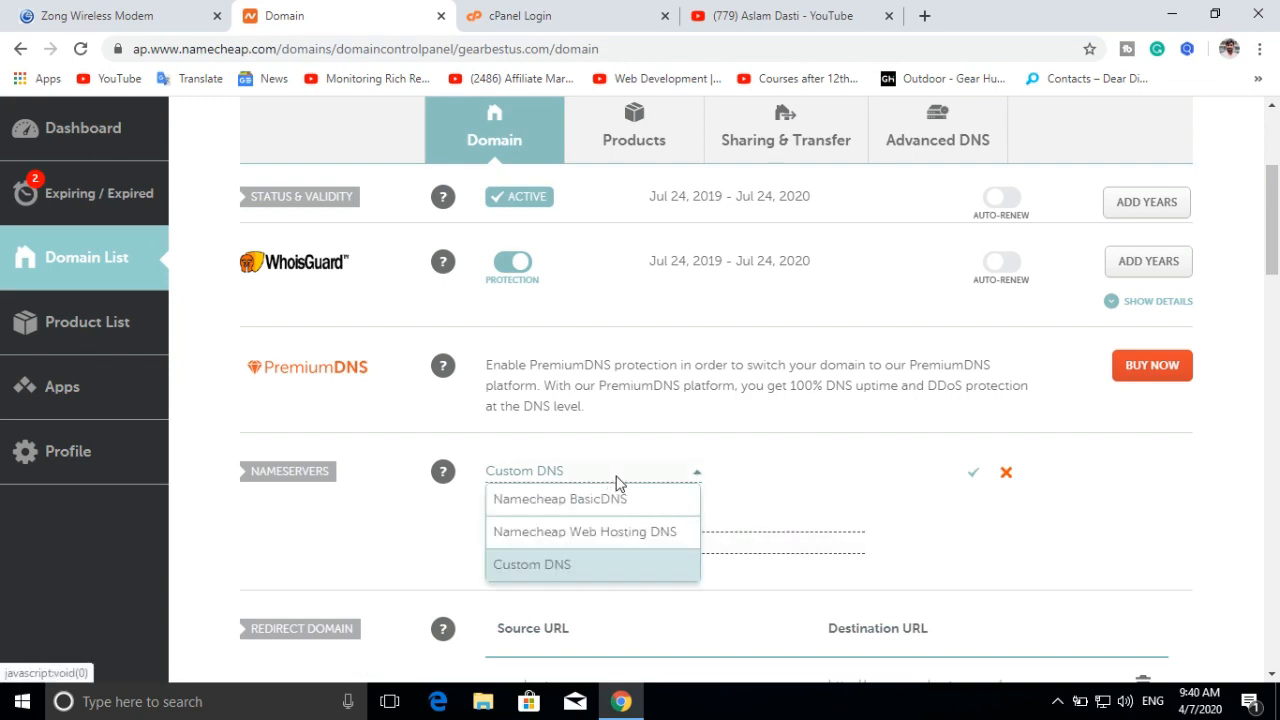
left_click(613, 540)
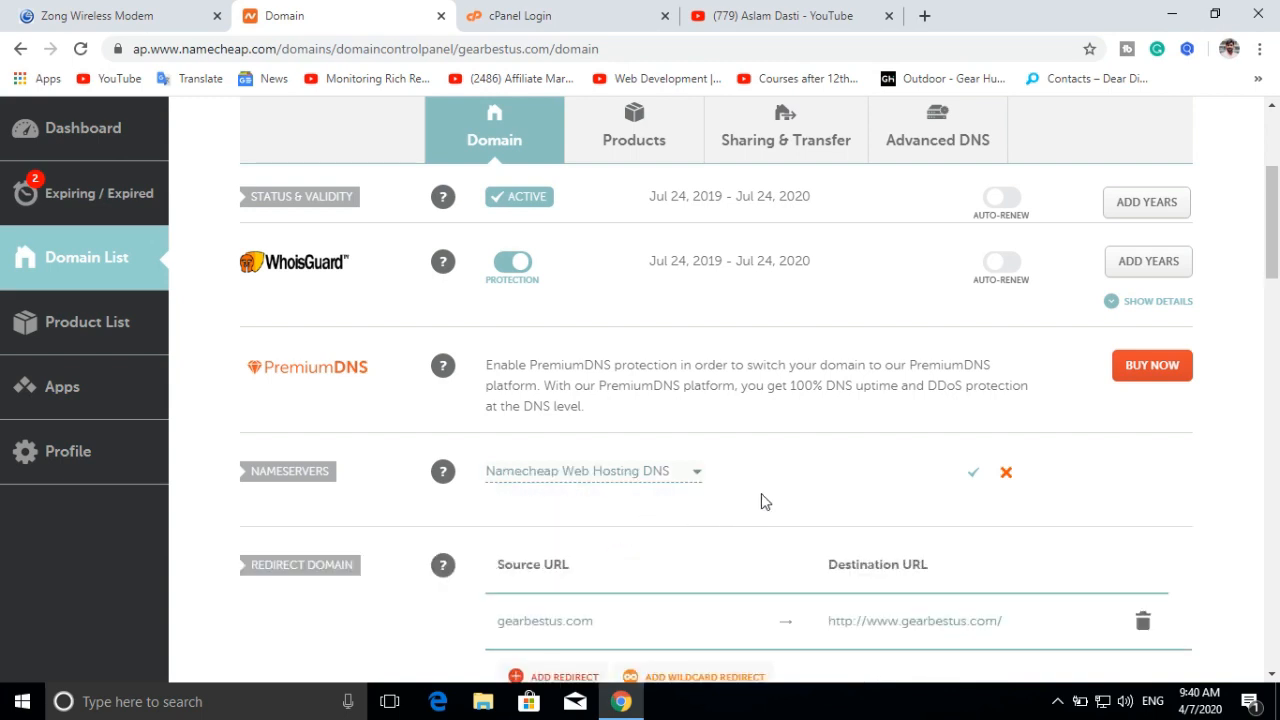
left_click(972, 474)
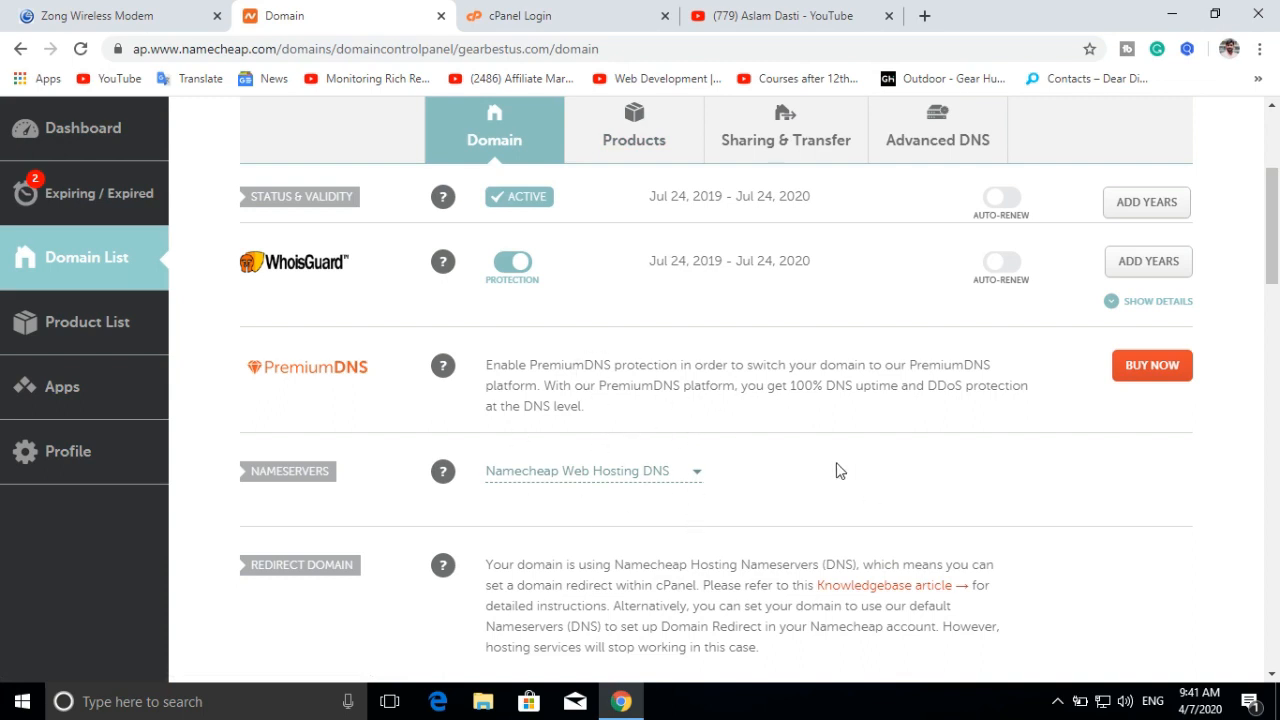
Step: Log in to cPanel on the cPanel Login tab using the saved credentials
scroll(815, 457, "up", 2)
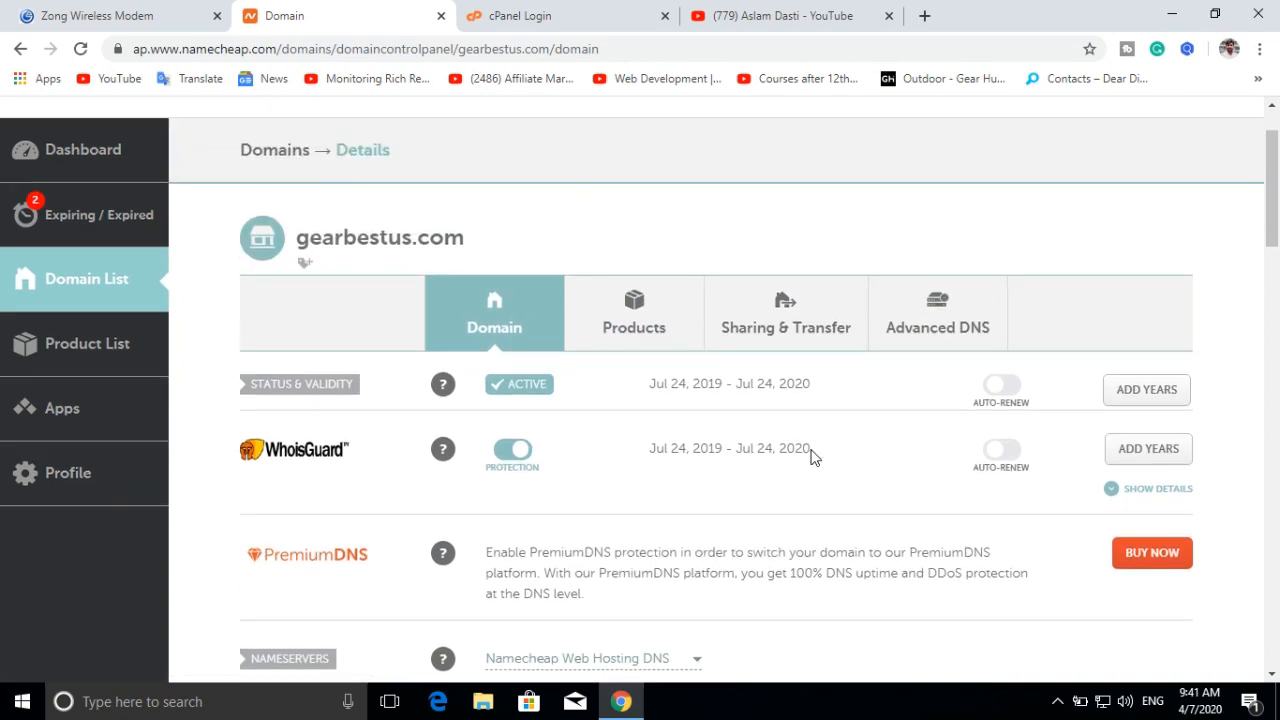
scroll(760, 495, "down", 2)
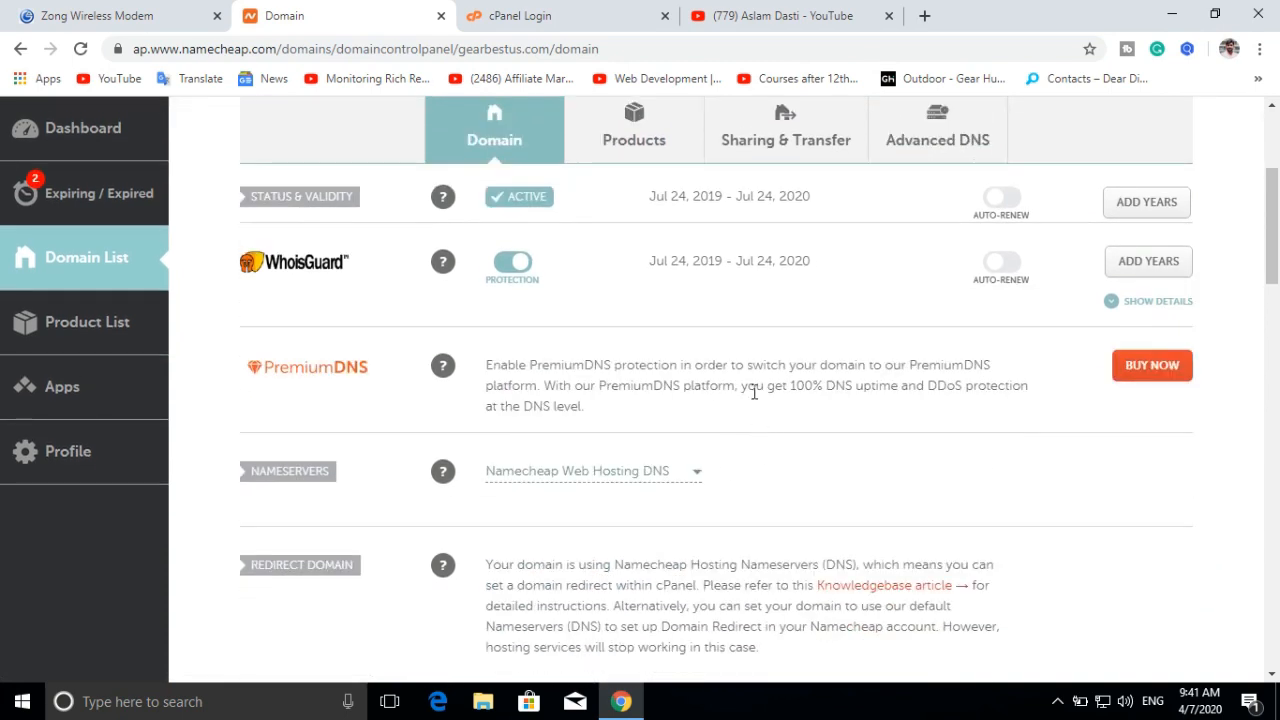
left_click(600, 14)
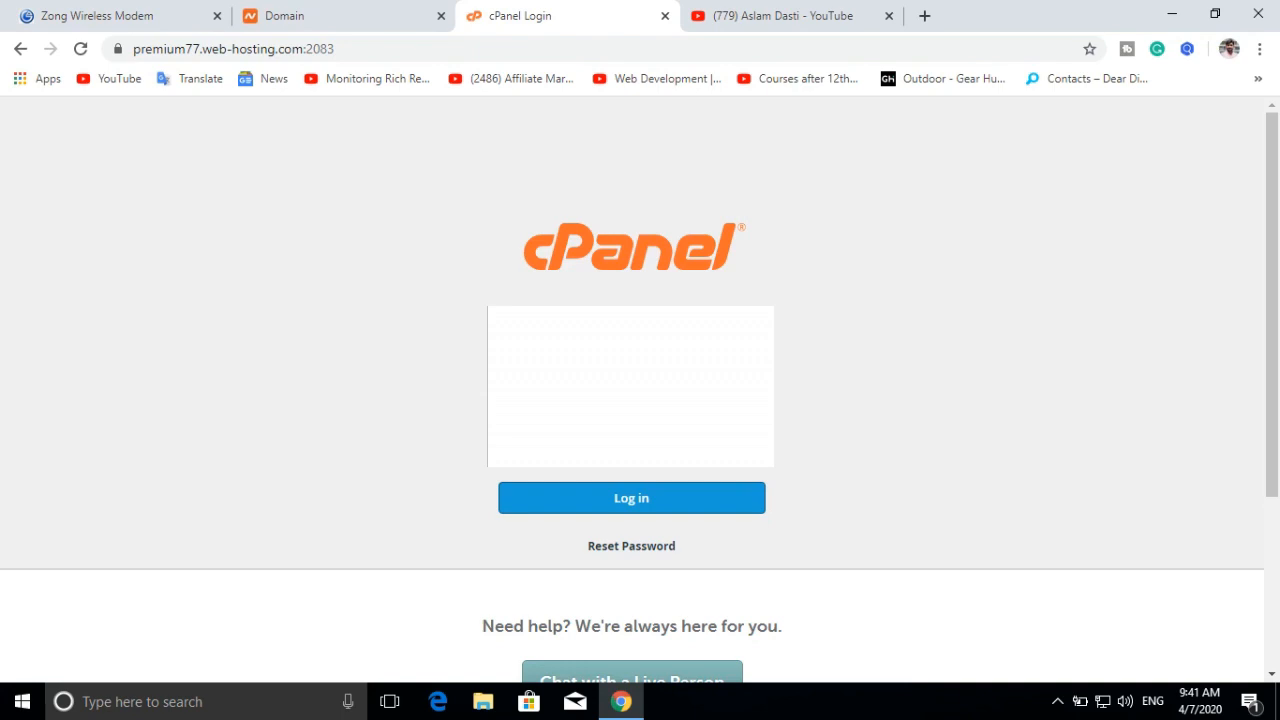
left_click(622, 500)
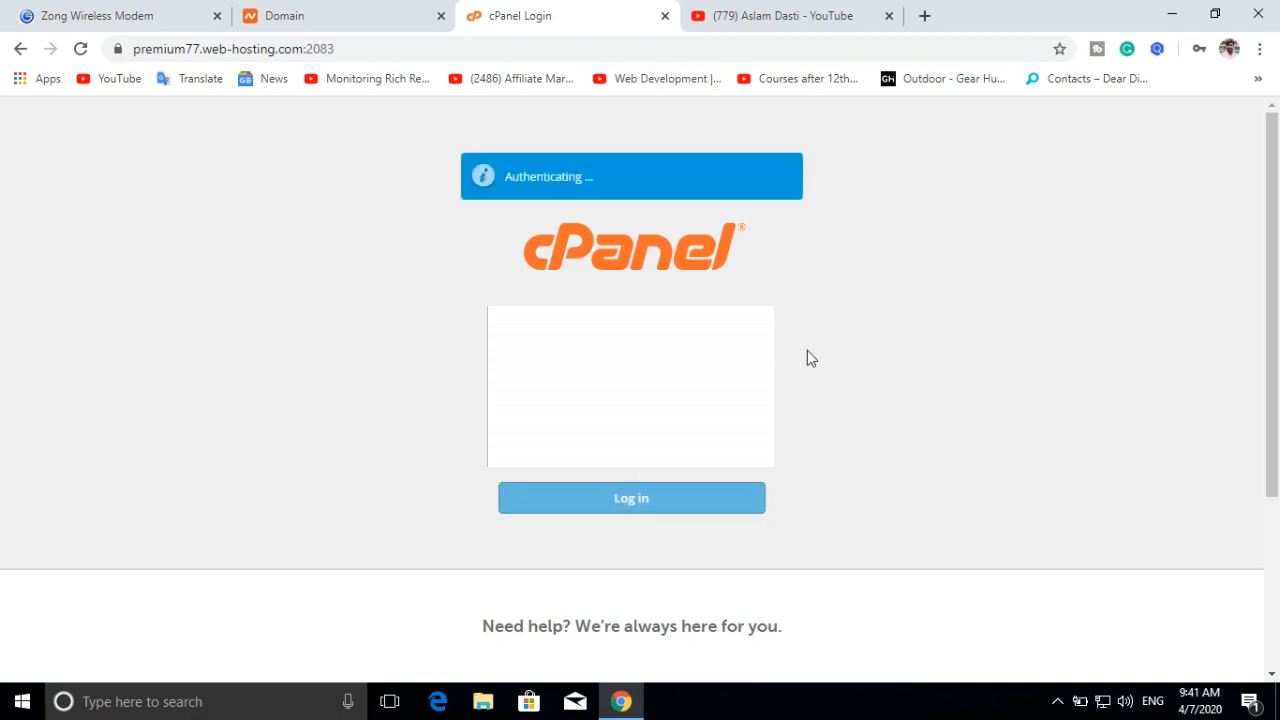
Step: Select the gearbestus.com domain name on the Namecheap page, then return to cPanel
key("ctrl+Page_Up")
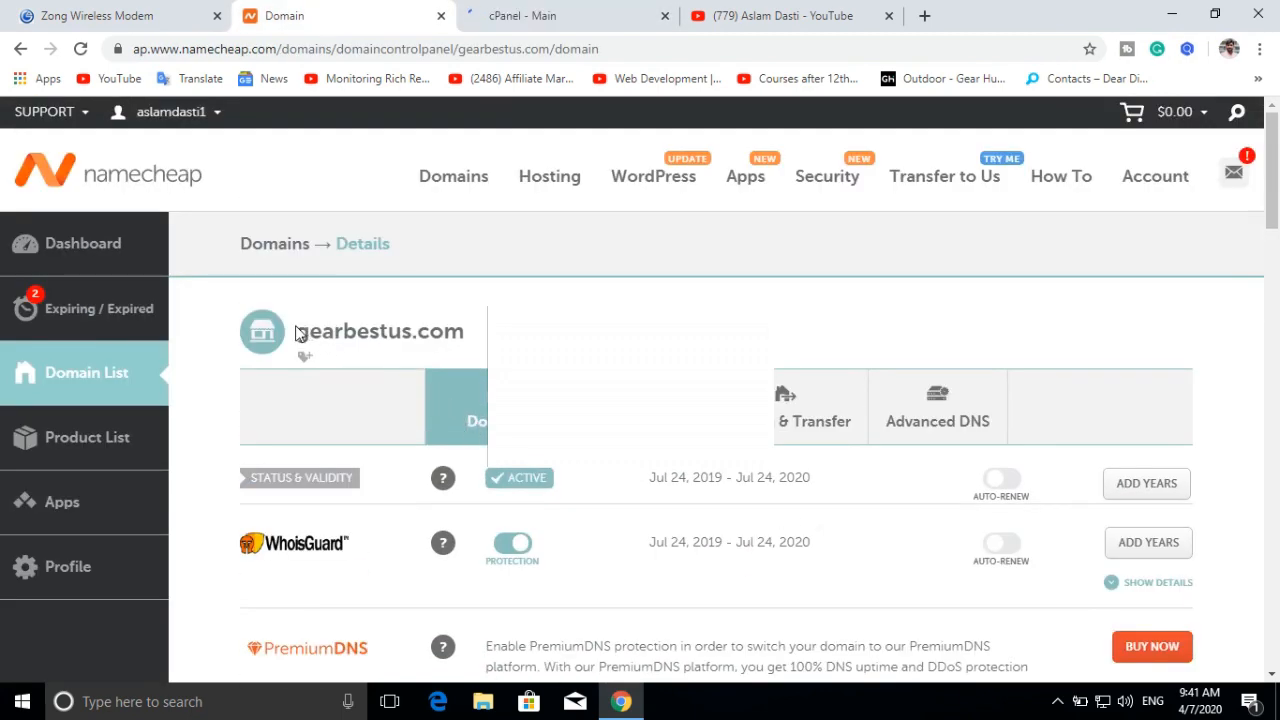
left_click_drag(296, 331, 466, 328)
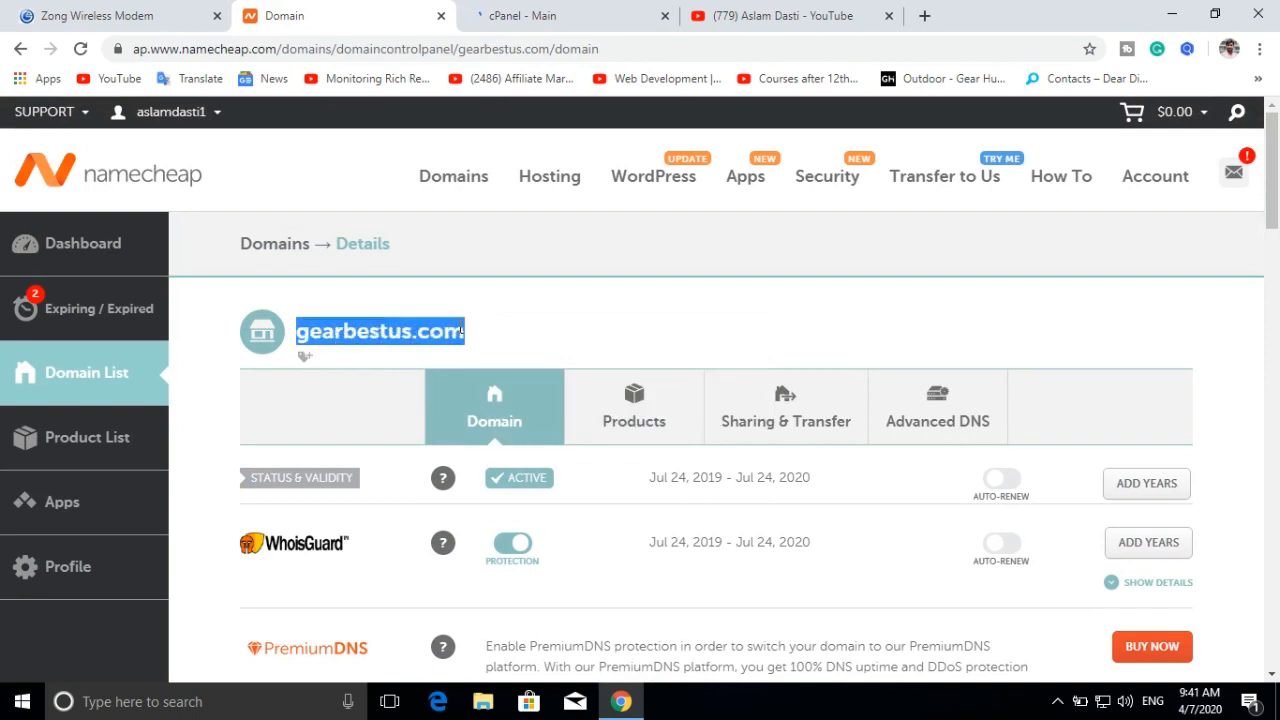
left_click(388, 328)
double_click(388, 335)
left_click(462, 333)
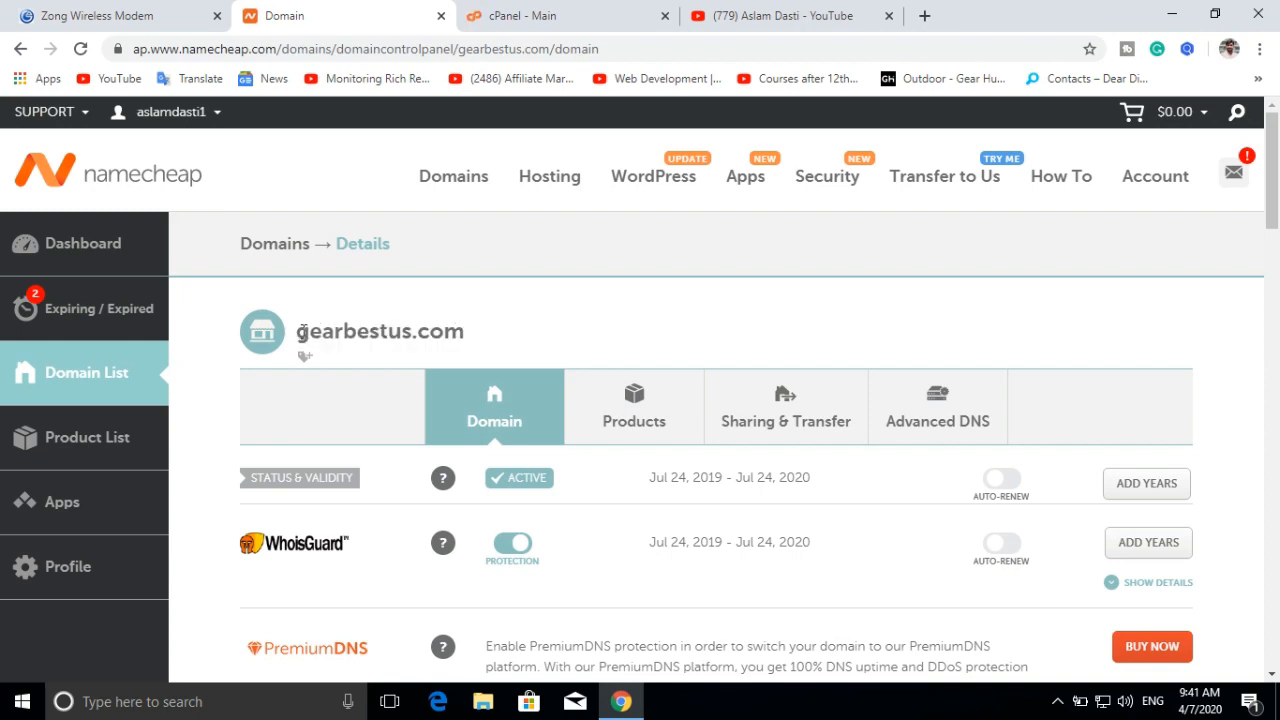
left_click_drag(295, 334, 469, 334)
key("ctrl+Tab")
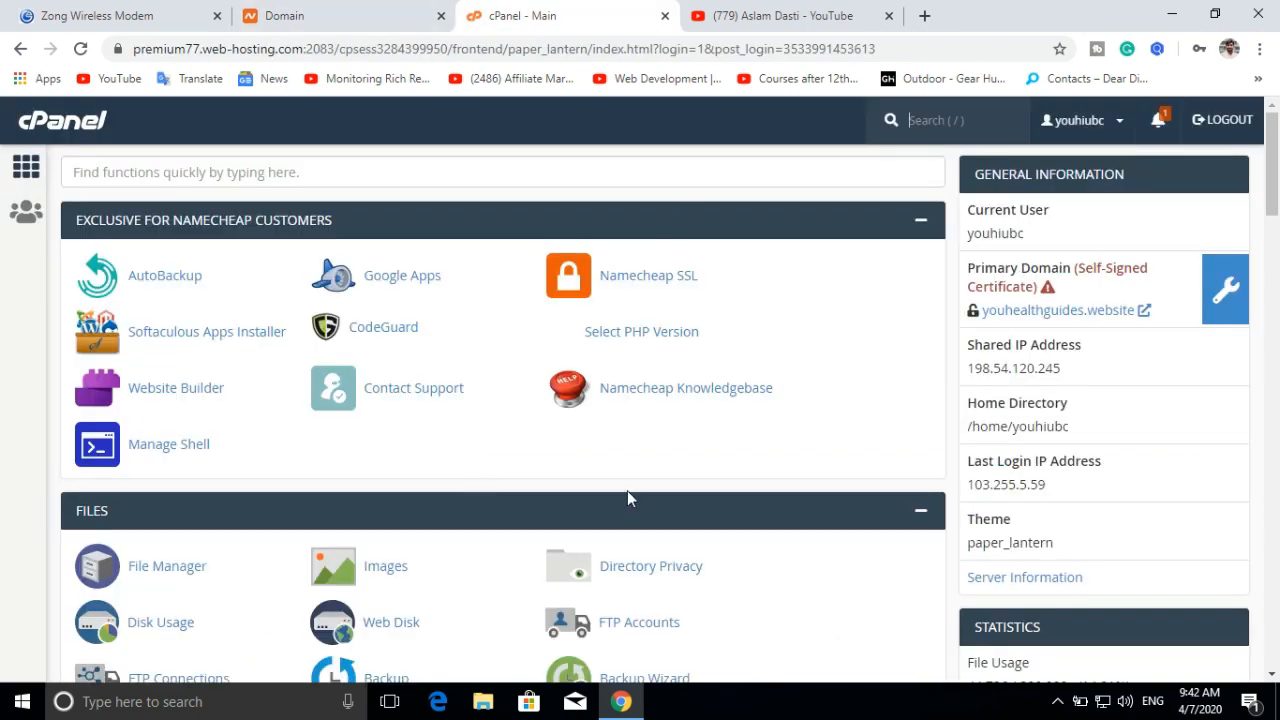
Step: Create addon domain gearbestus.com, keeping the auto-filled subdomain and document root
scroll(539, 471, "down", 4)
scroll(560, 460, "down", 2)
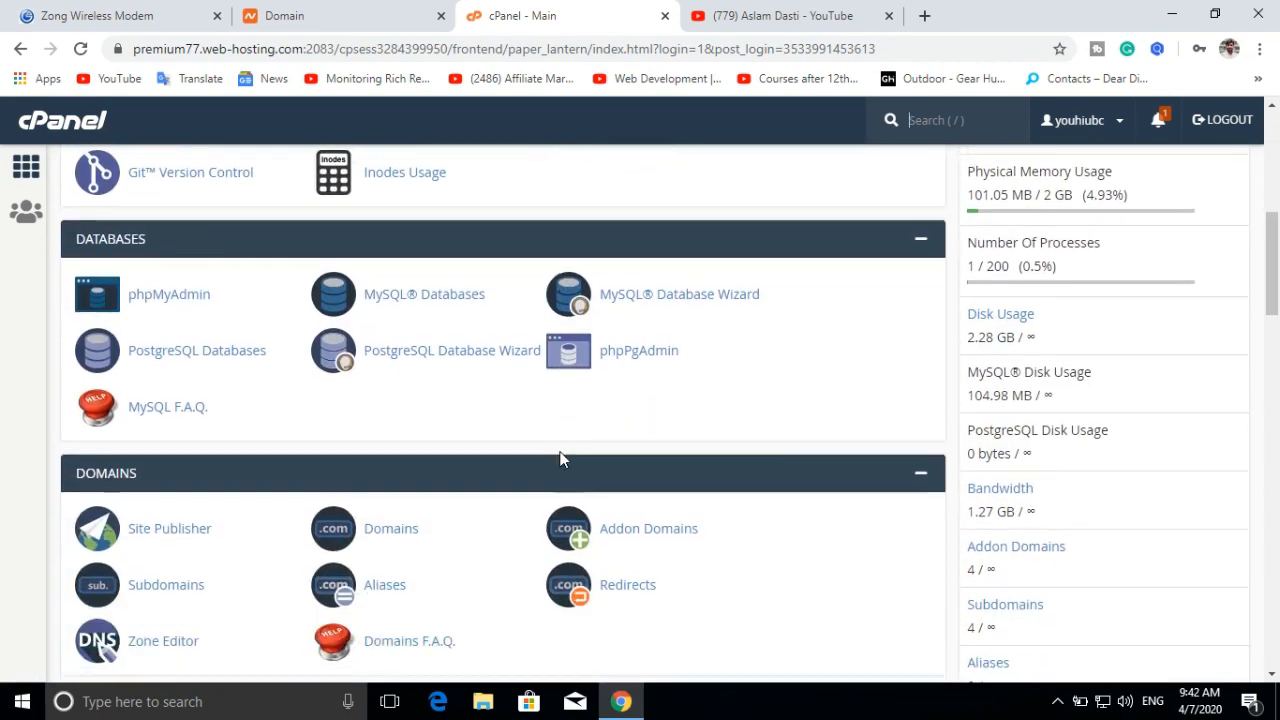
scroll(560, 460, "down", 1)
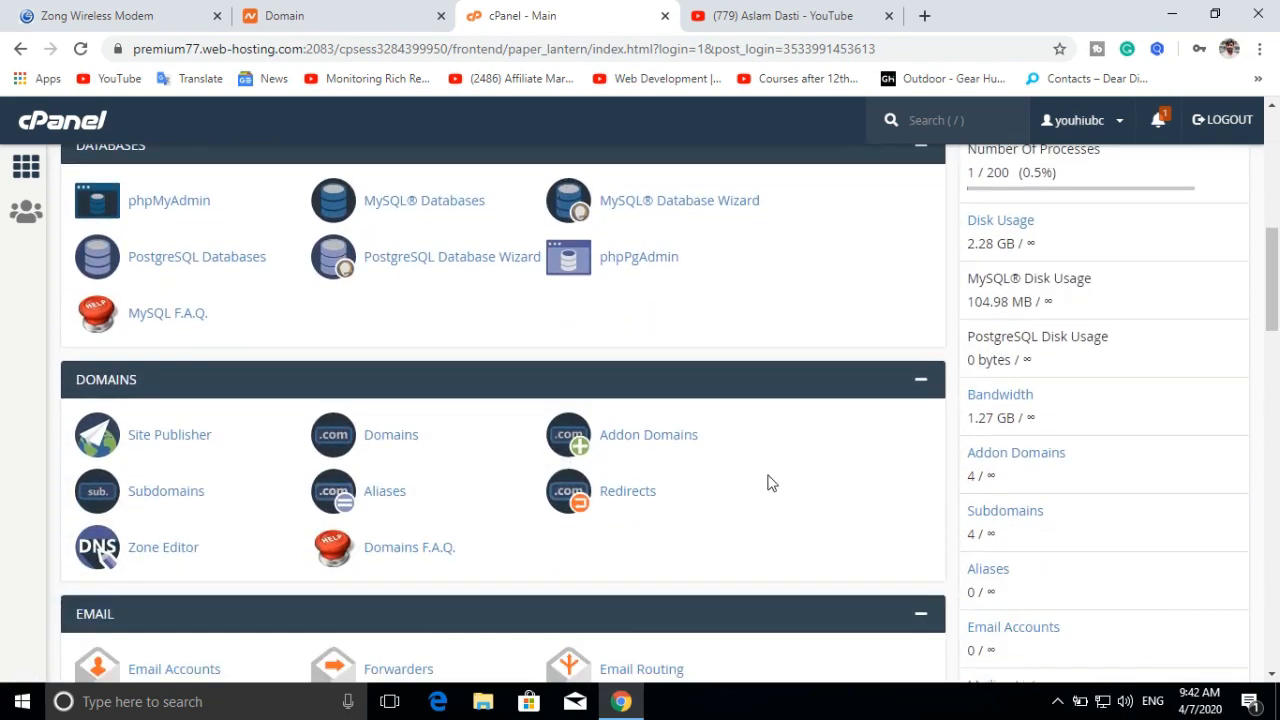
left_click(999, 462)
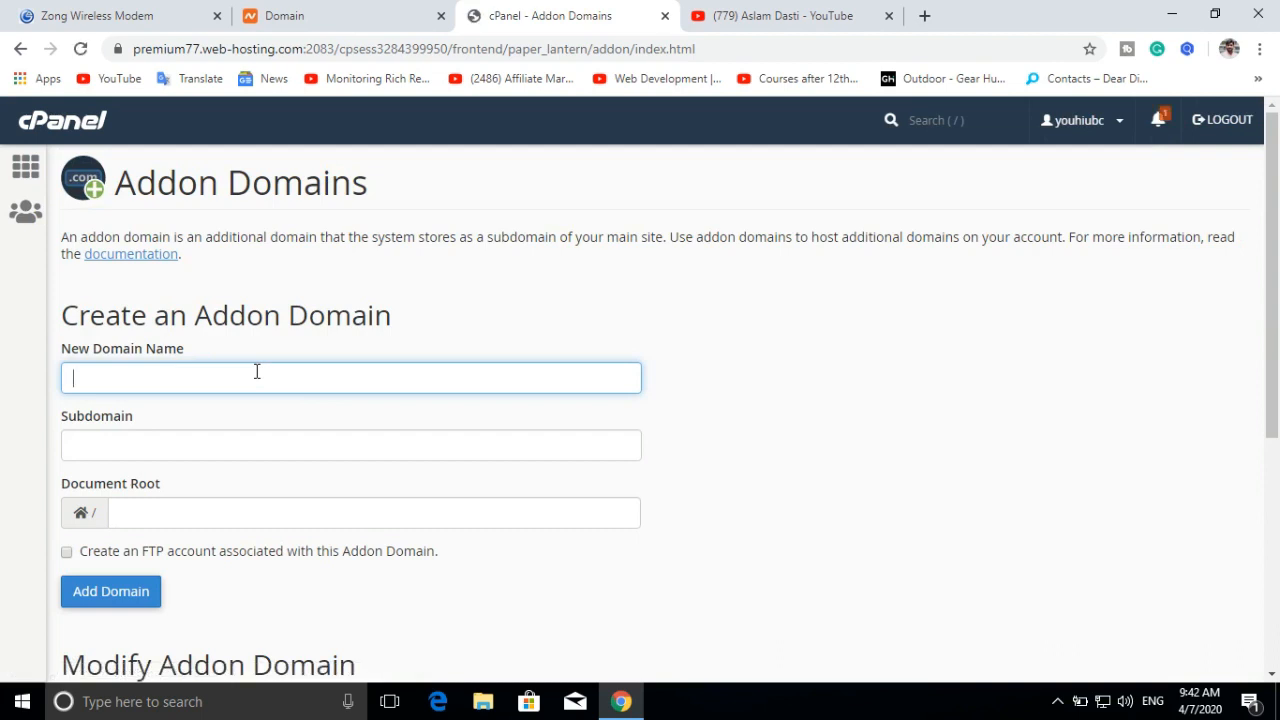
type("gearbe")
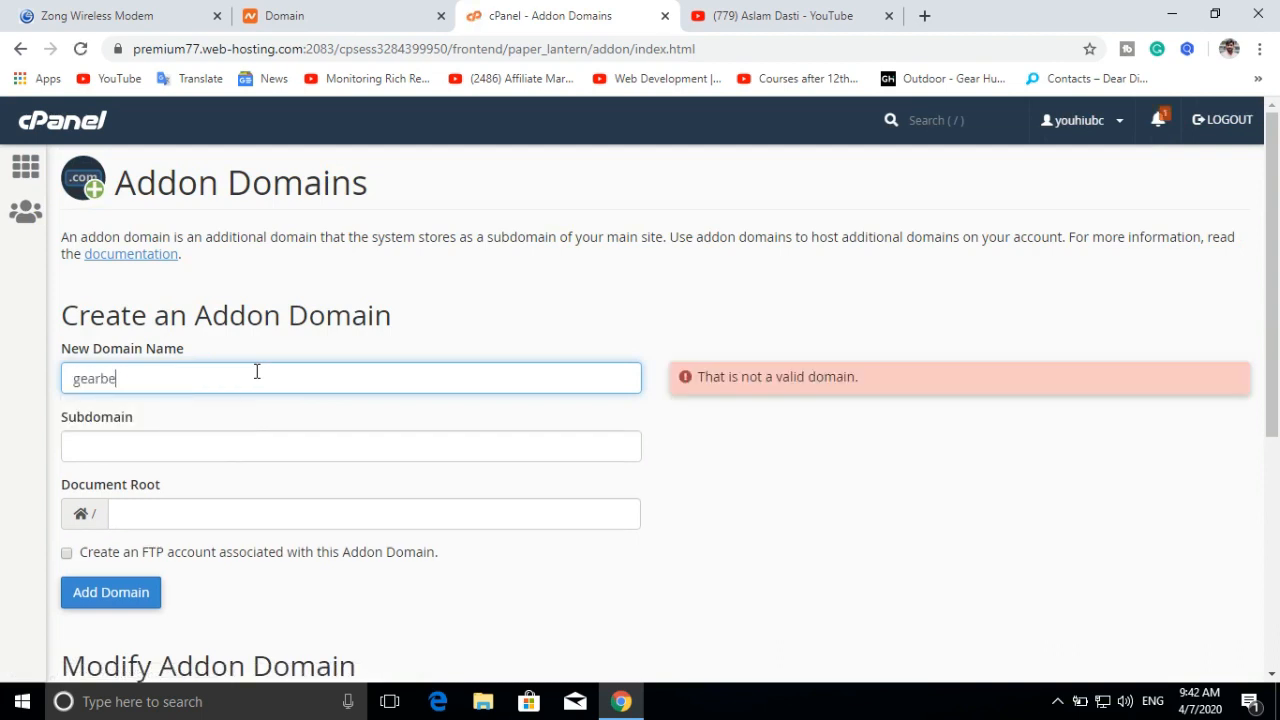
type("stus.com")
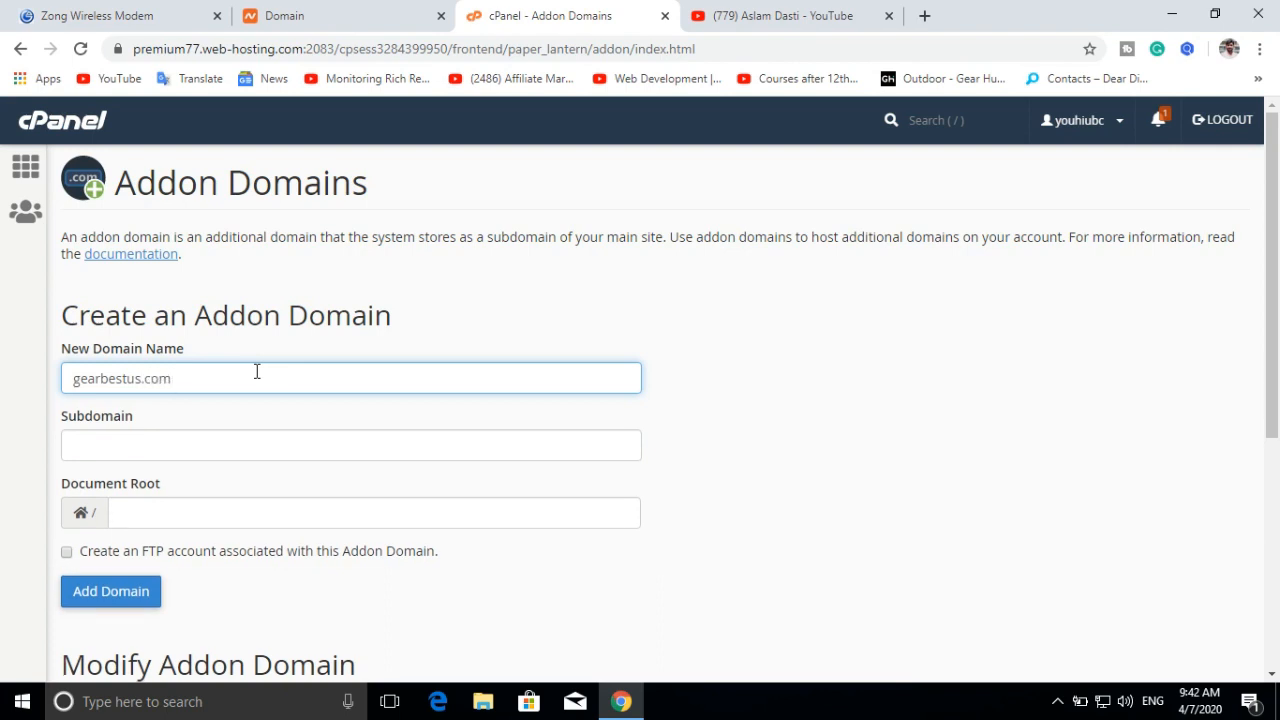
left_click(190, 443)
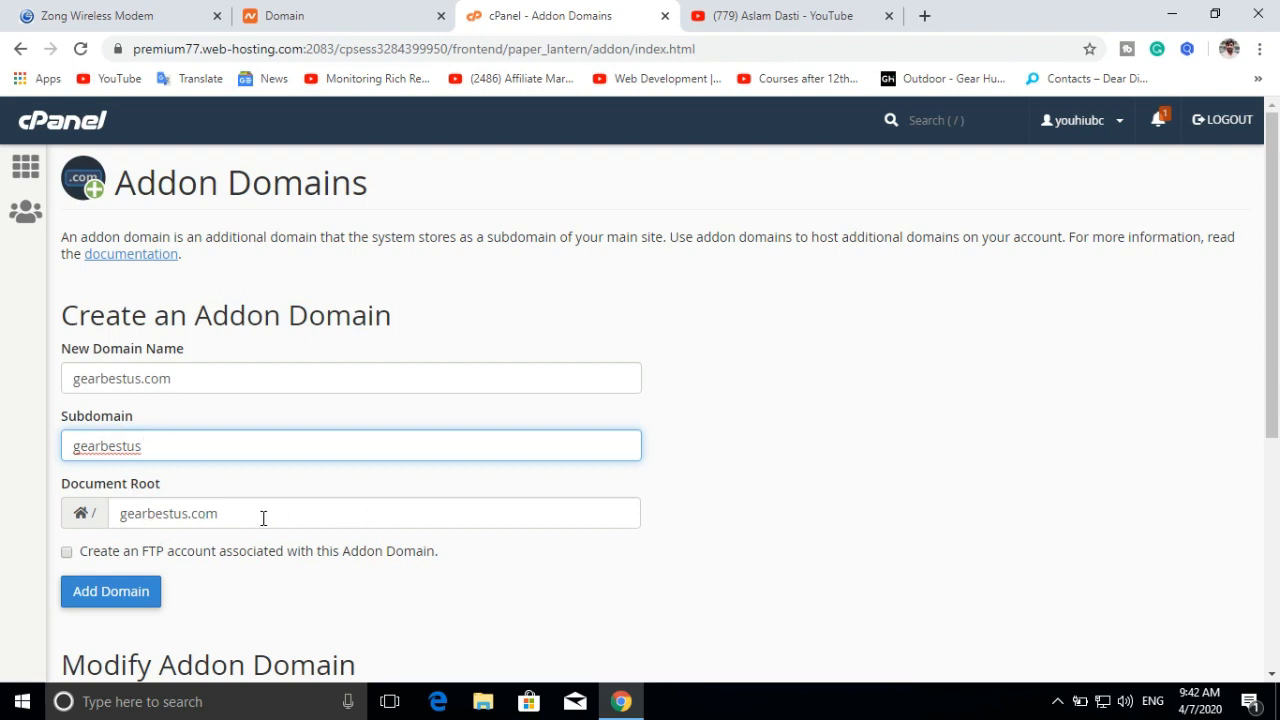
scroll(263, 517, "down", 1)
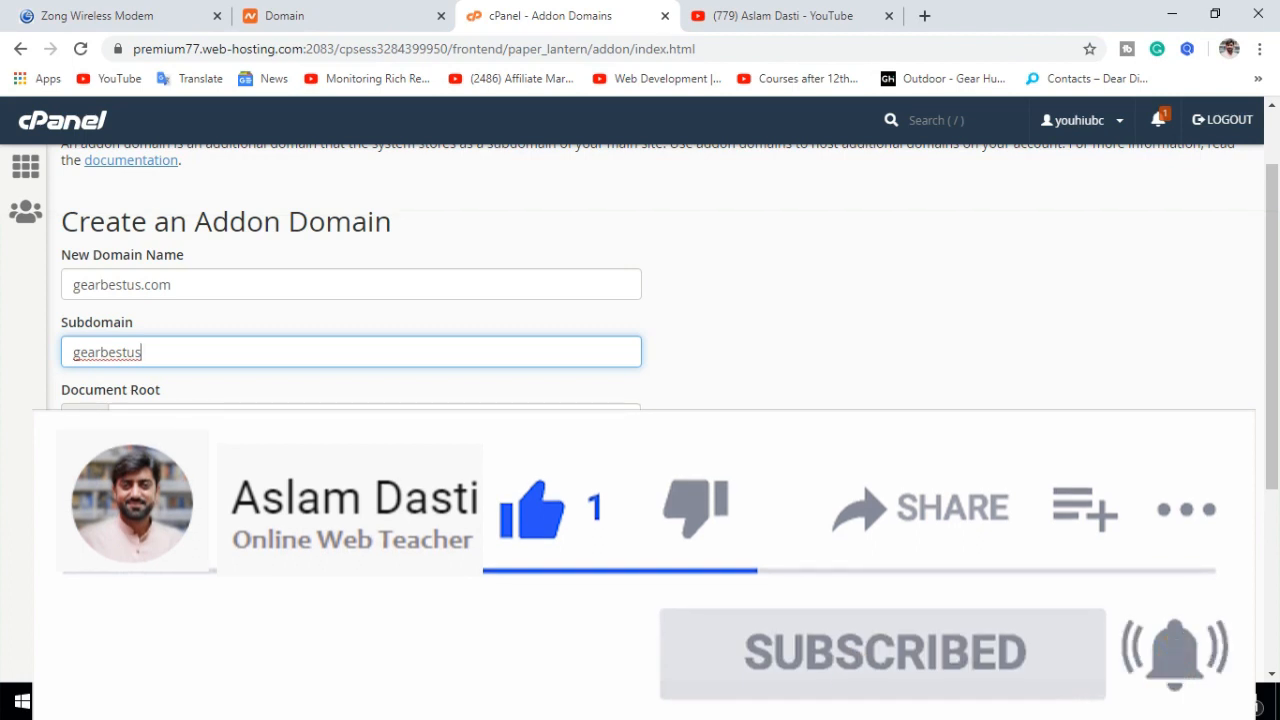
left_click(108, 498)
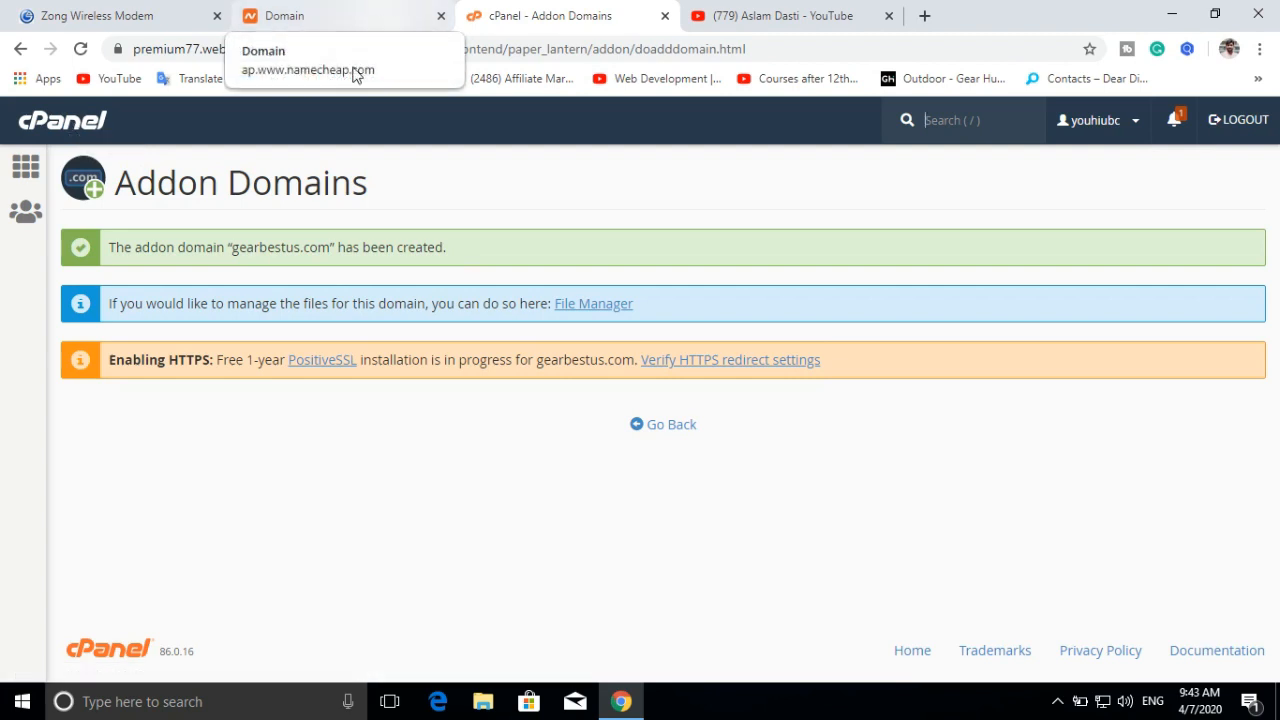
Step: Return to the cPanel home page and launch Softaculous Apps Installer
left_click(86, 124)
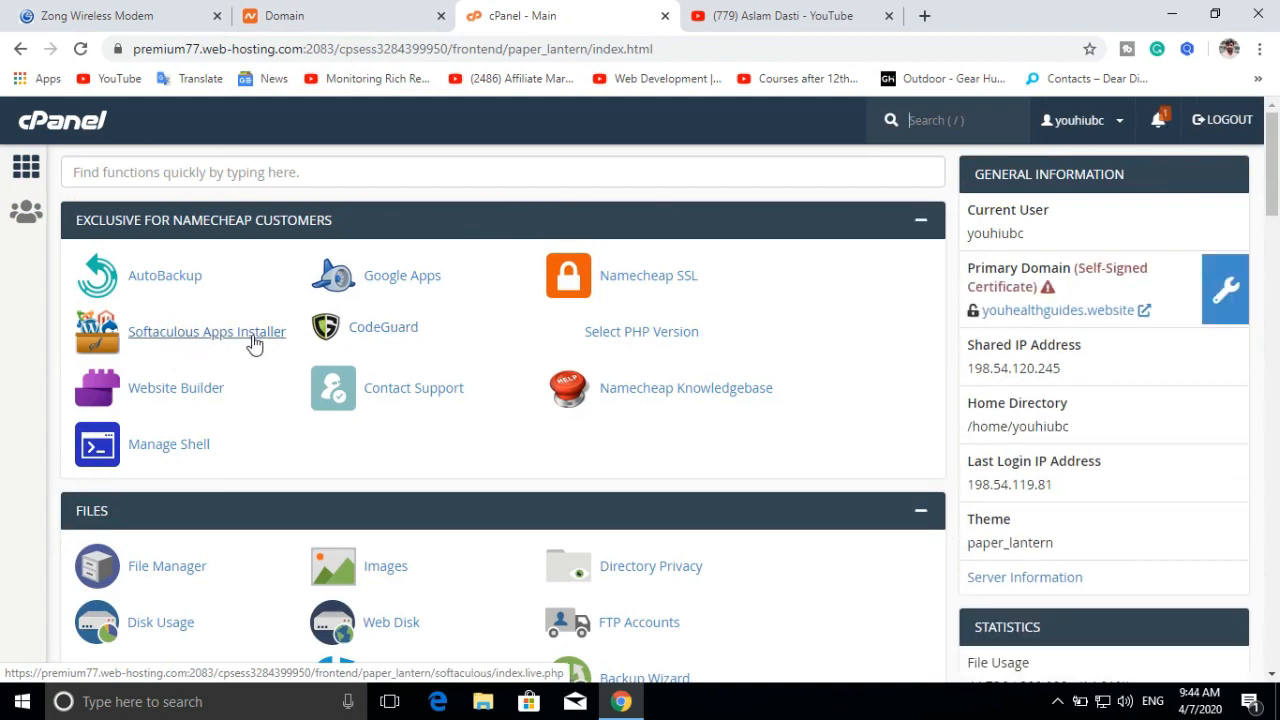
left_click(192, 339)
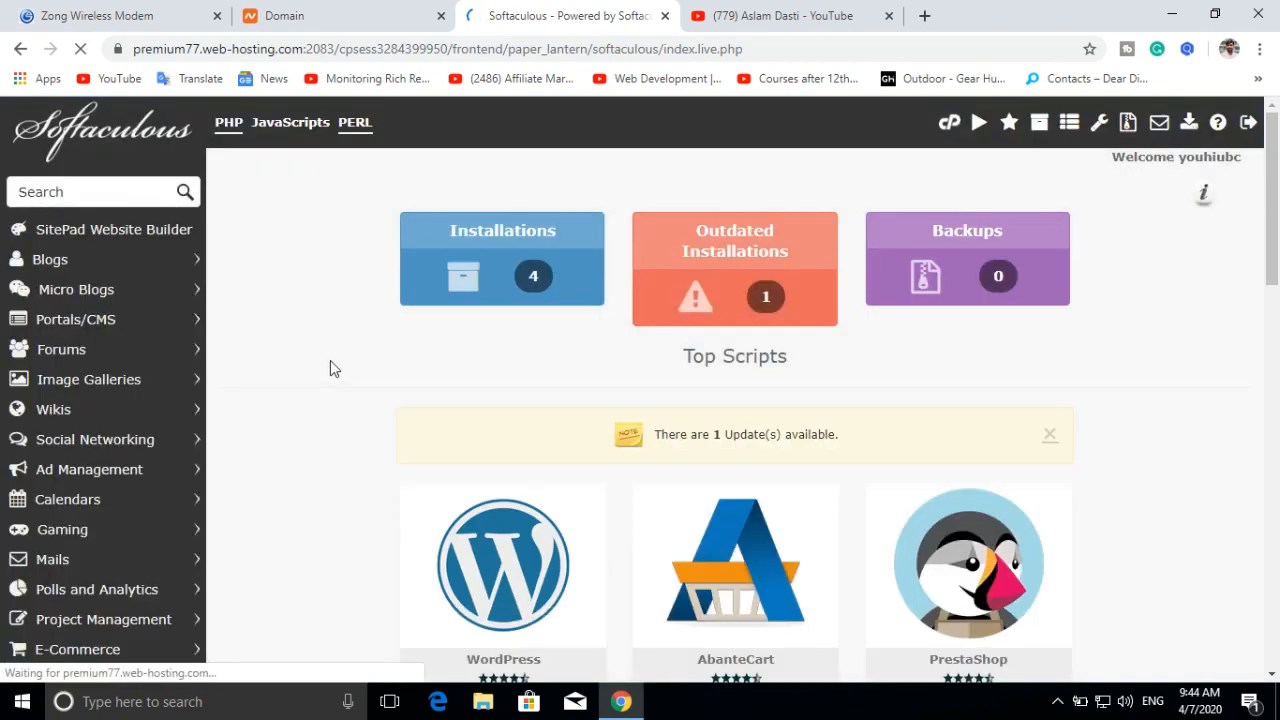
scroll(330, 368, "down", 2)
Step: Start a new WordPress installation in Softaculous, keeping version 5.4
mouse_move(455, 477)
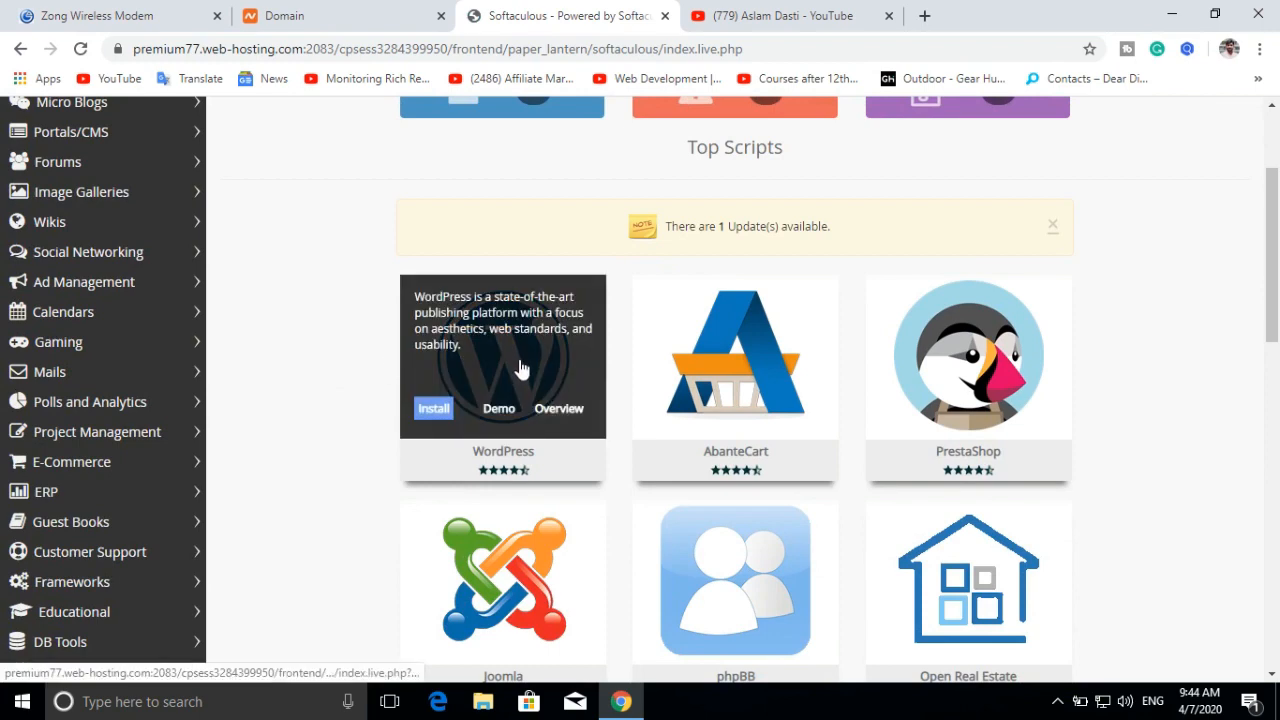
left_click(436, 414)
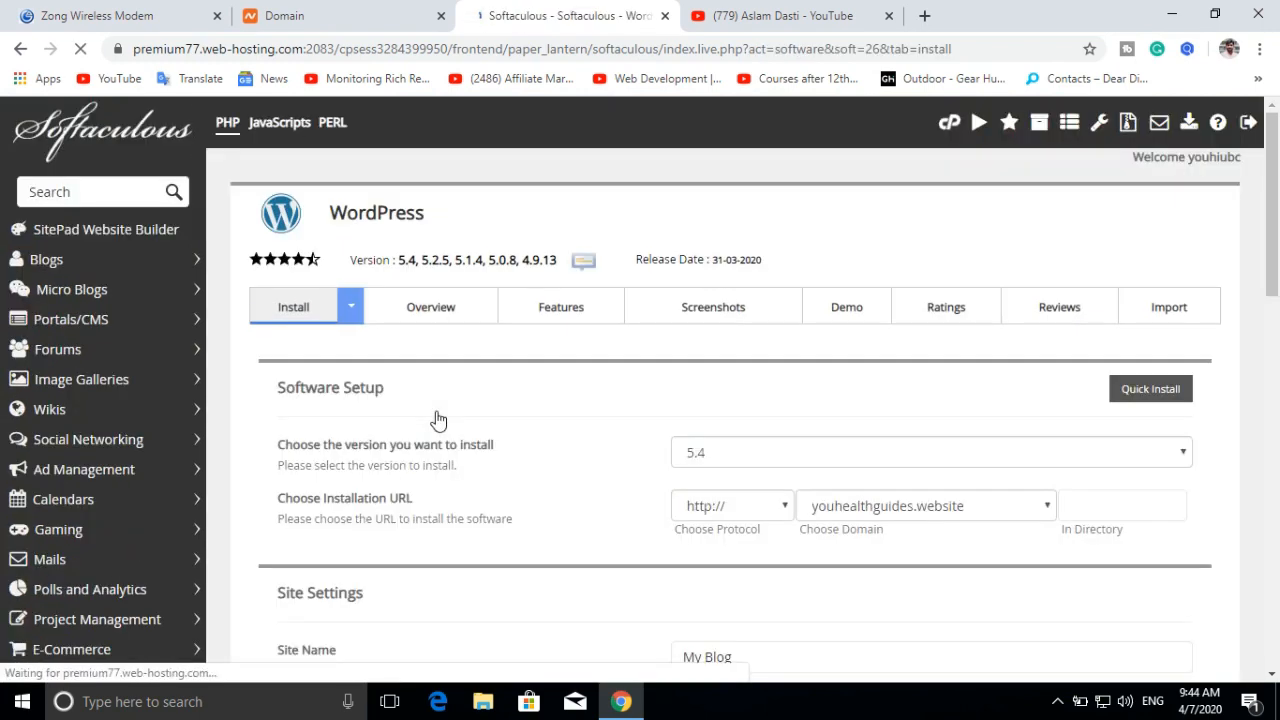
scroll(470, 398, "down", 1)
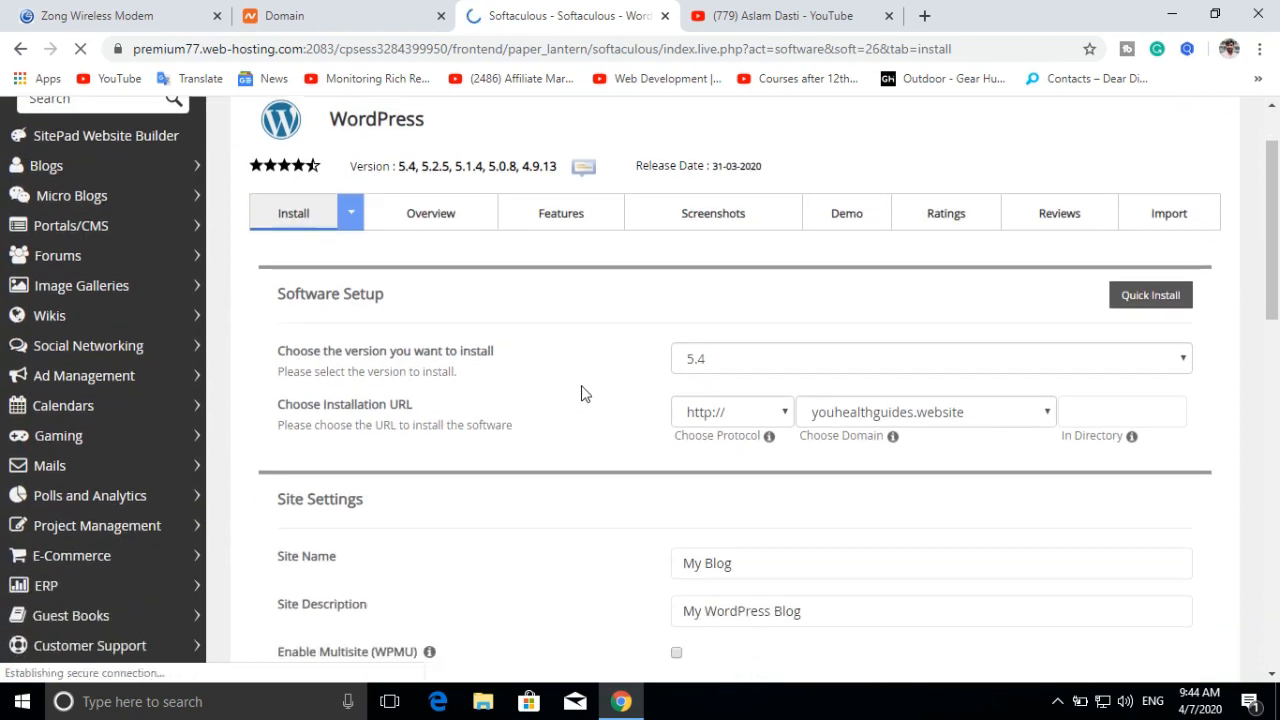
left_click(855, 364)
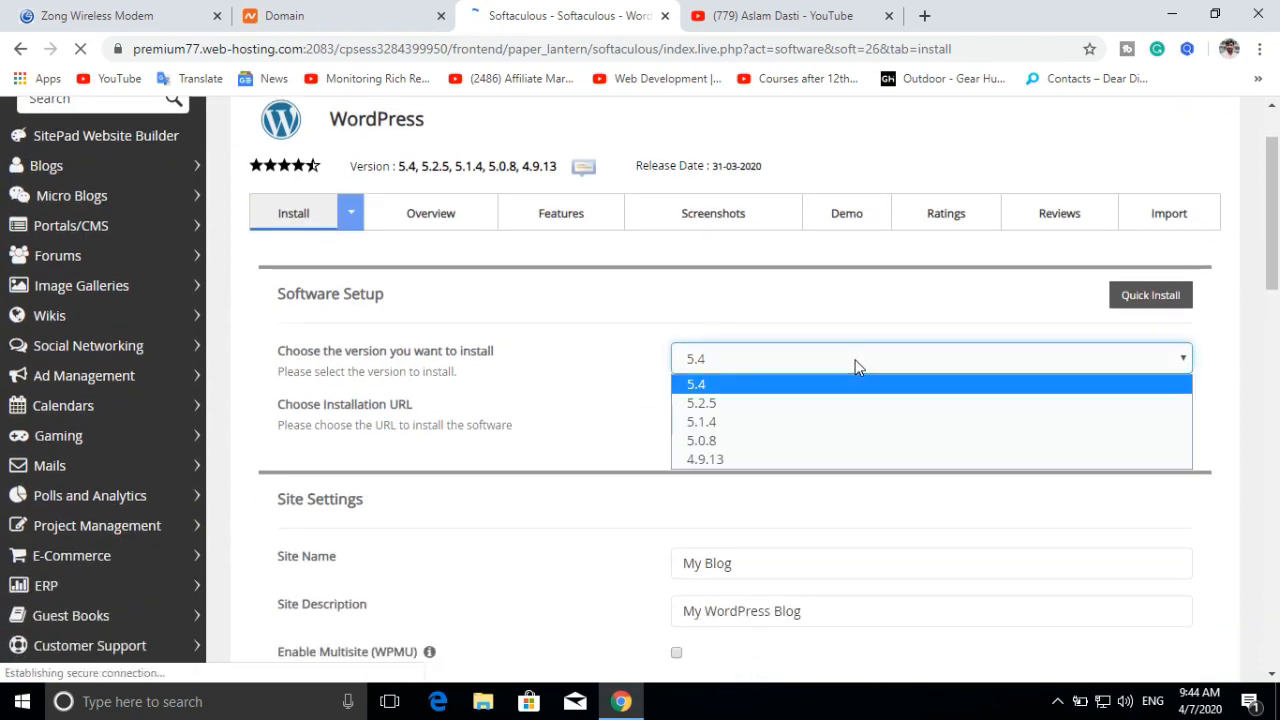
left_click(728, 386)
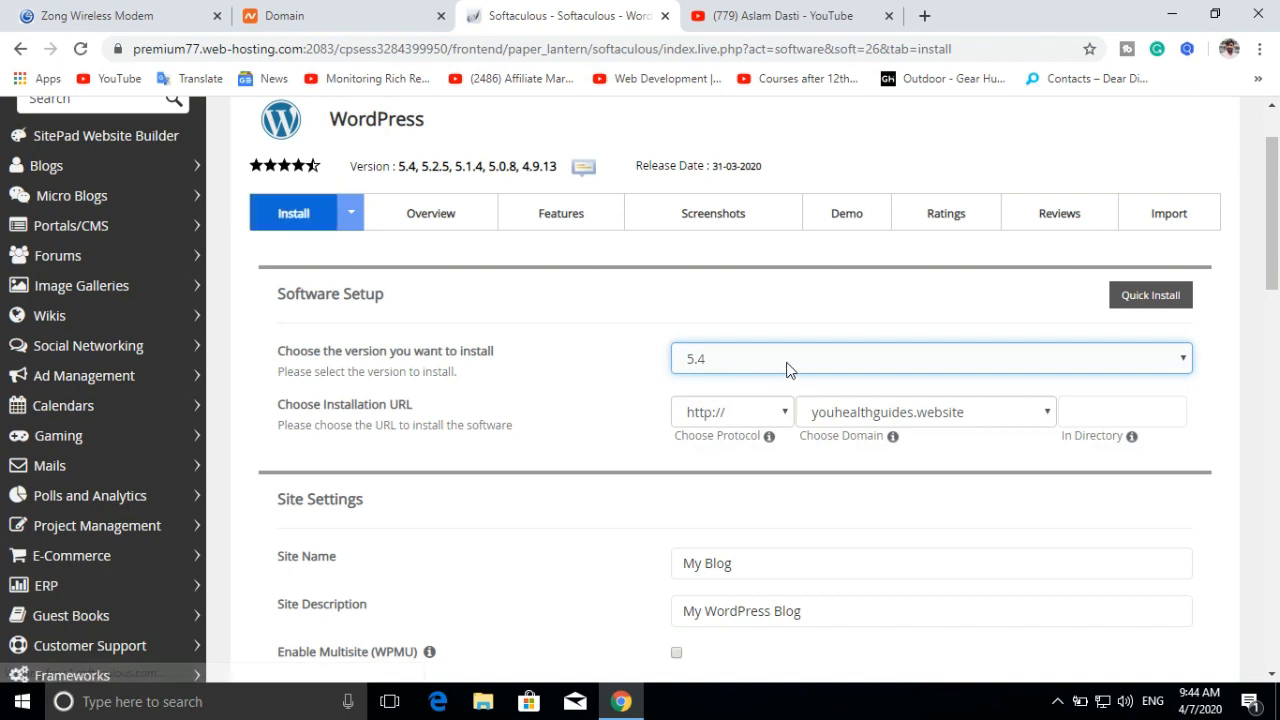
left_click(908, 417)
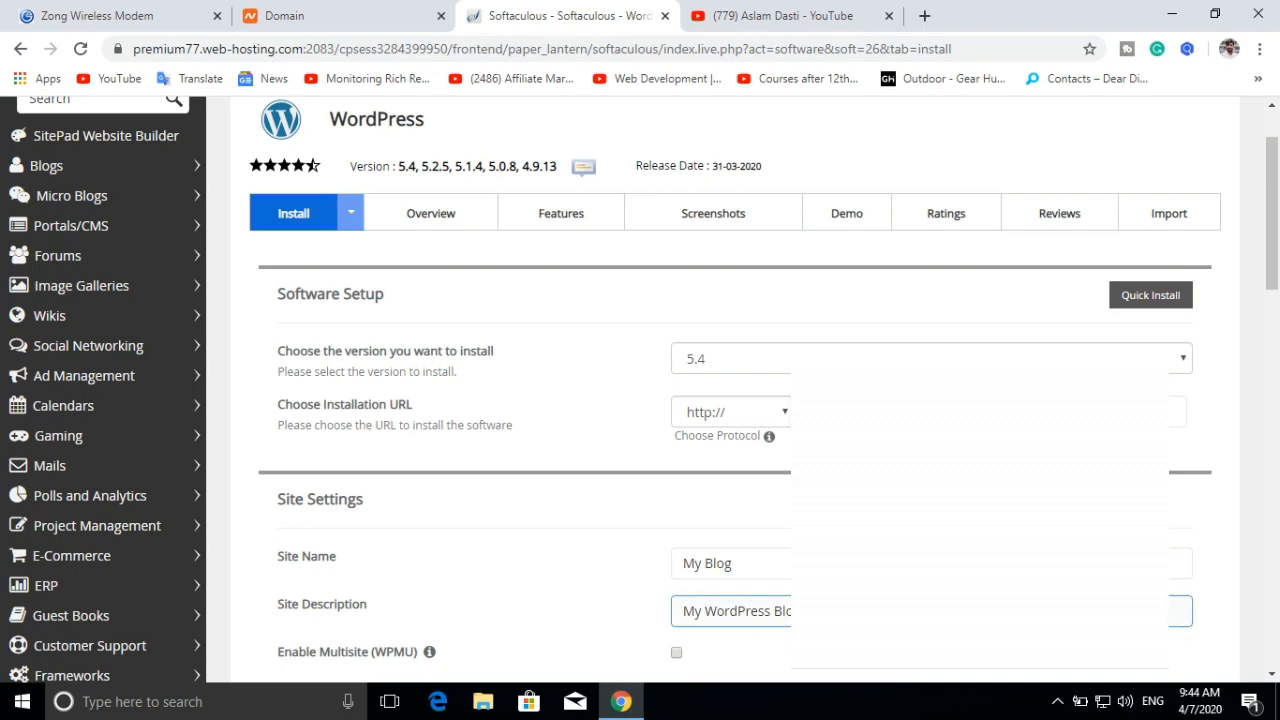
Step: Replace the default site name My Blog with 'Gear Best Us'
scroll(900, 514, "down", 2)
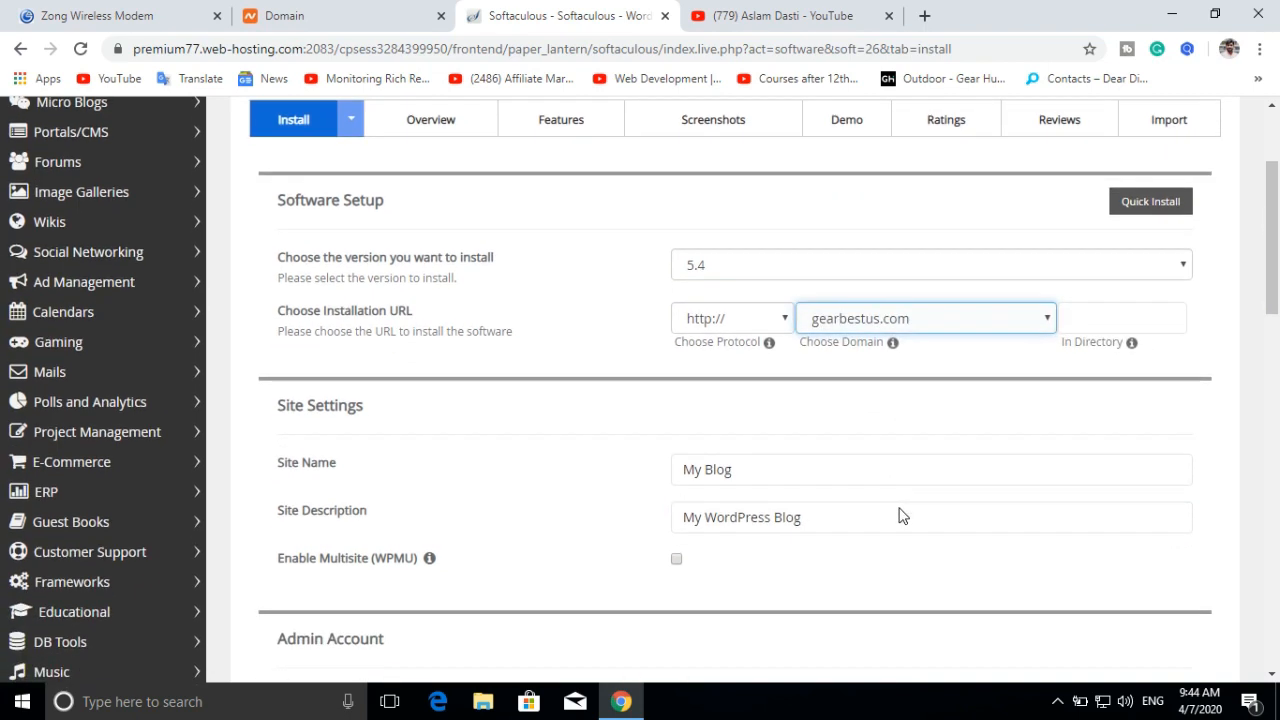
triple_click(769, 374)
key("BackSpace")
type("Gear ")
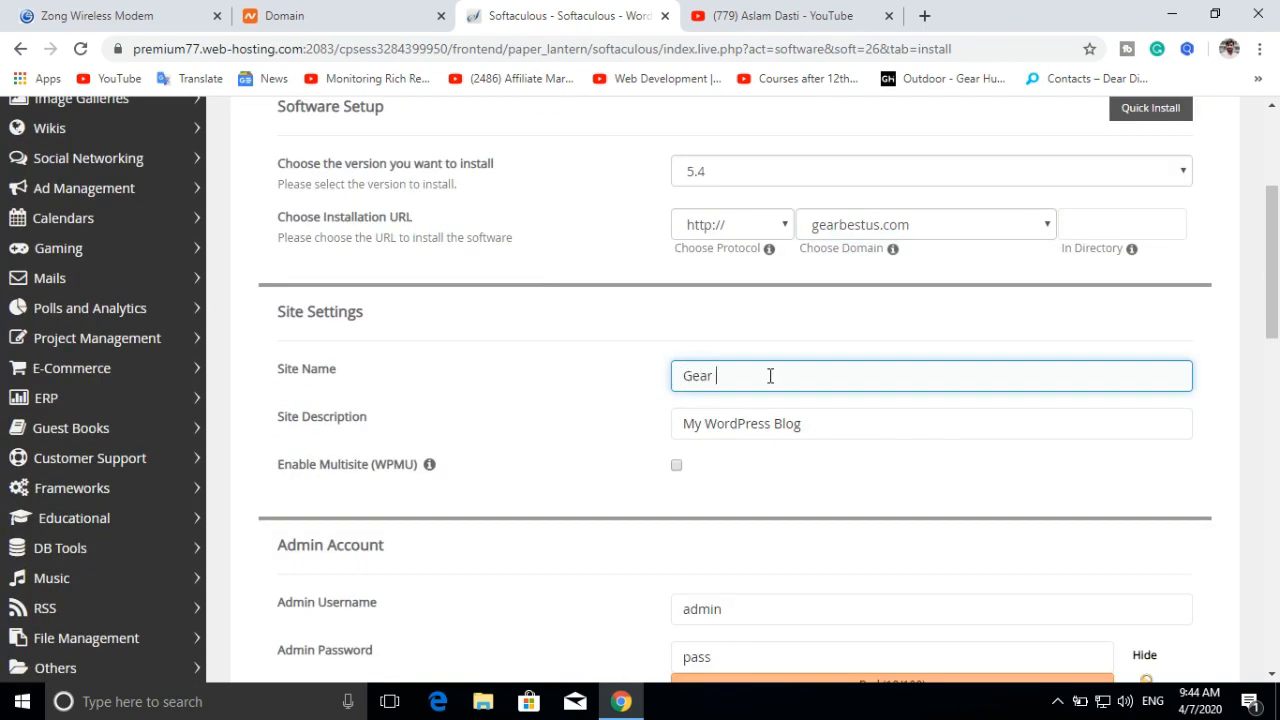
type("Best Us")
key("BackSpace")
type("Us")
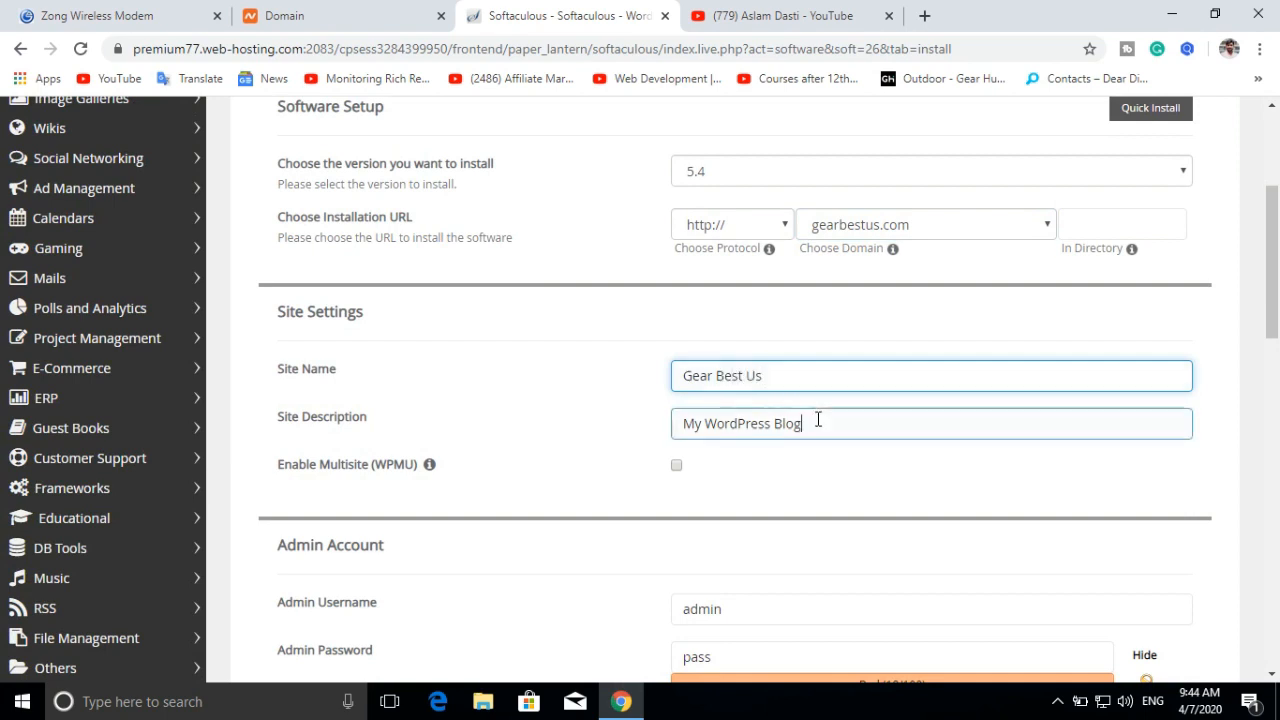
Step: Replace the site description with 'latest gear reviews' and clear the admin username
left_click(818, 421)
triple_click(818, 421)
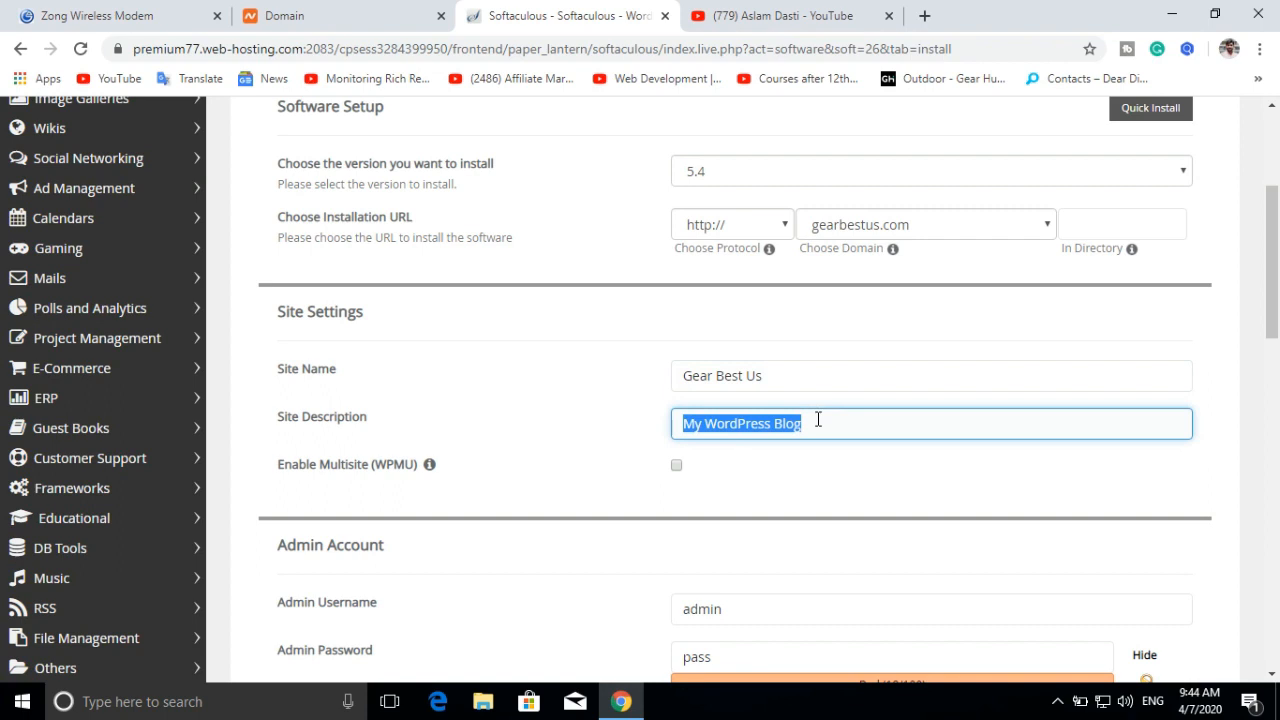
key("BackSpace")
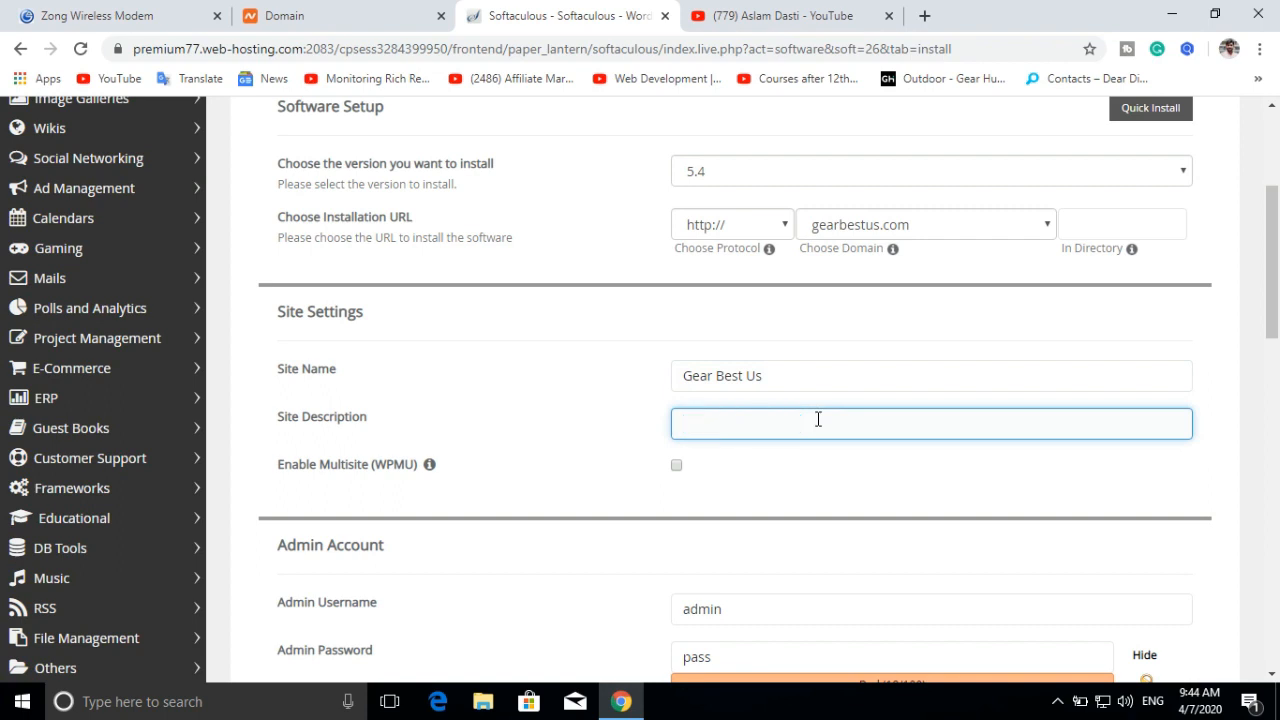
type("latets")
key("BackSpace")
key("BackSpace")
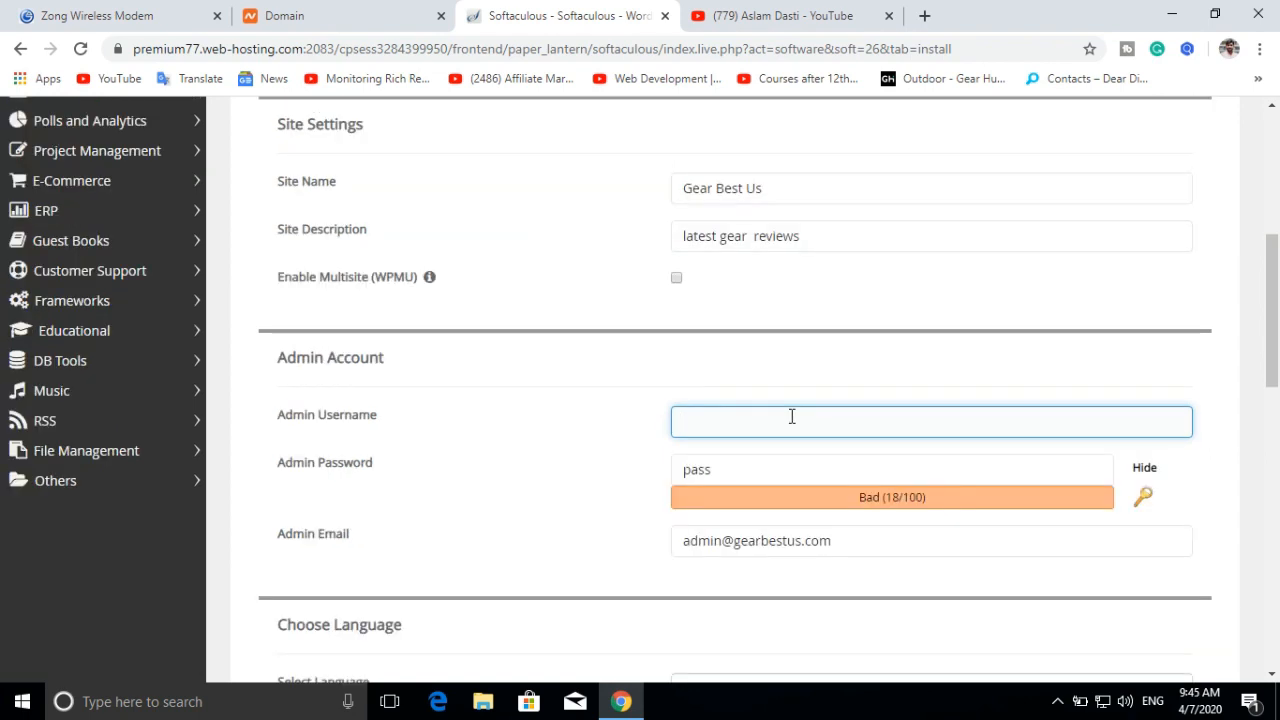
type("admin")
key("BackSpace")
key("BackSpace")
key("BackSpace")
key("BackSpace")
key("BackSpace")
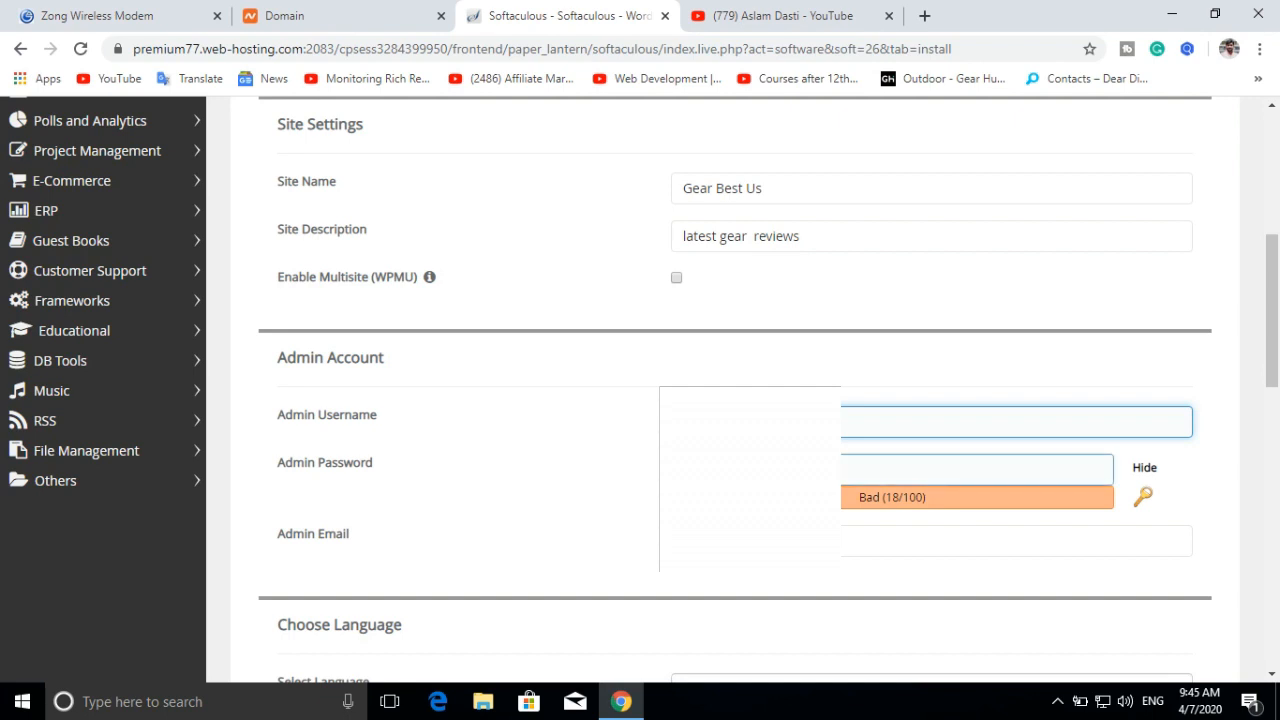
Step: Replace the admin password with a new strong password
left_click(768, 470)
key("BackSpace")
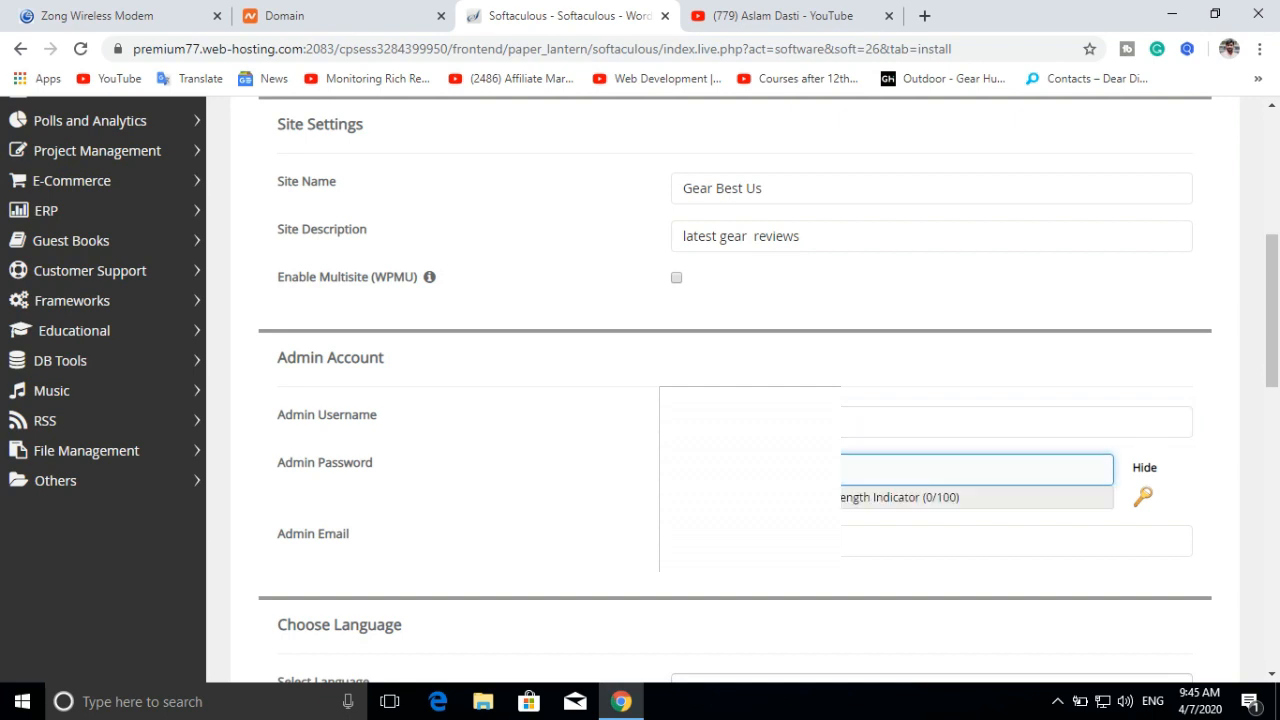
type("•••••••")
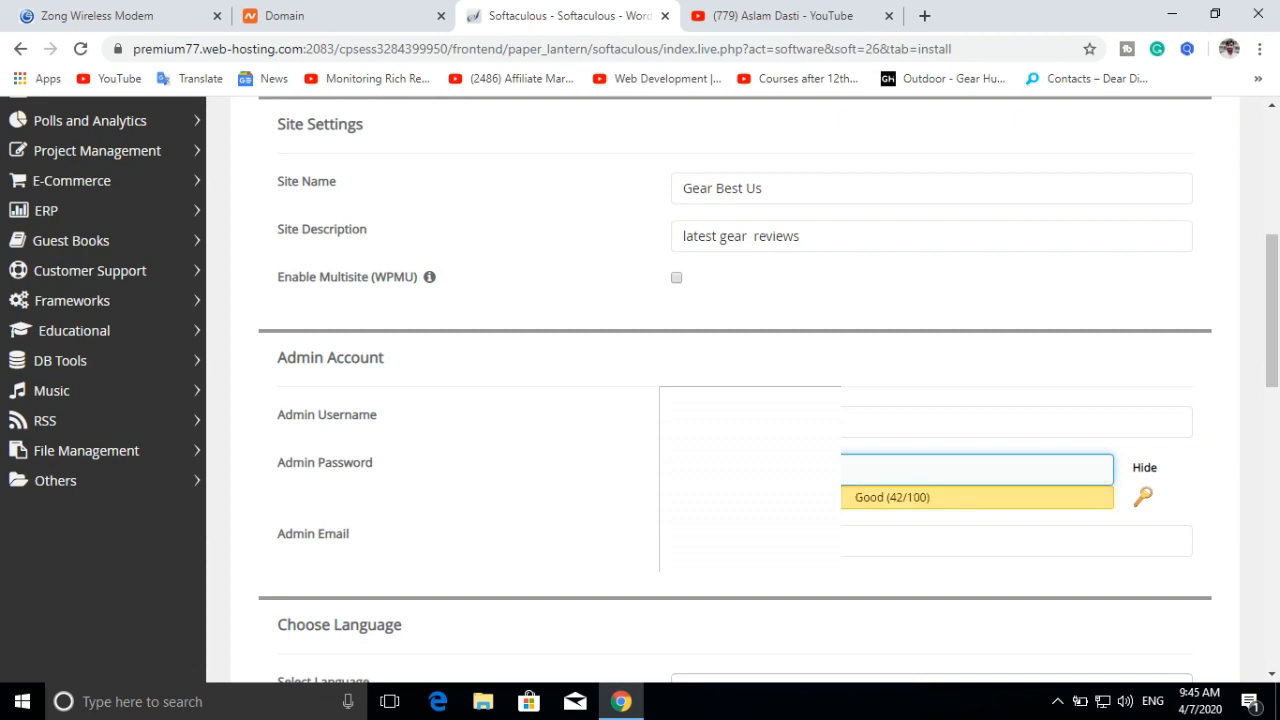
type("•")
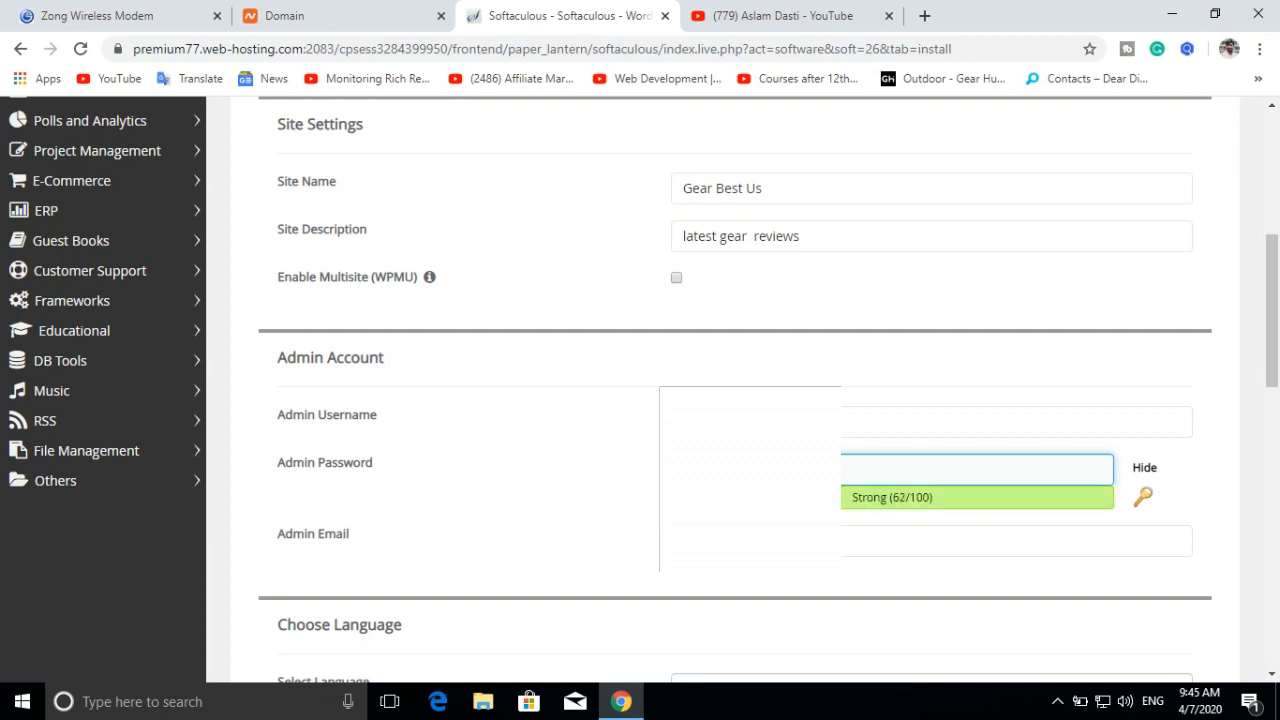
Step: Replace the pre-filled admin e-mail with the owner's own e-mail address
scroll(943, 406, "down", 2)
left_click(860, 351)
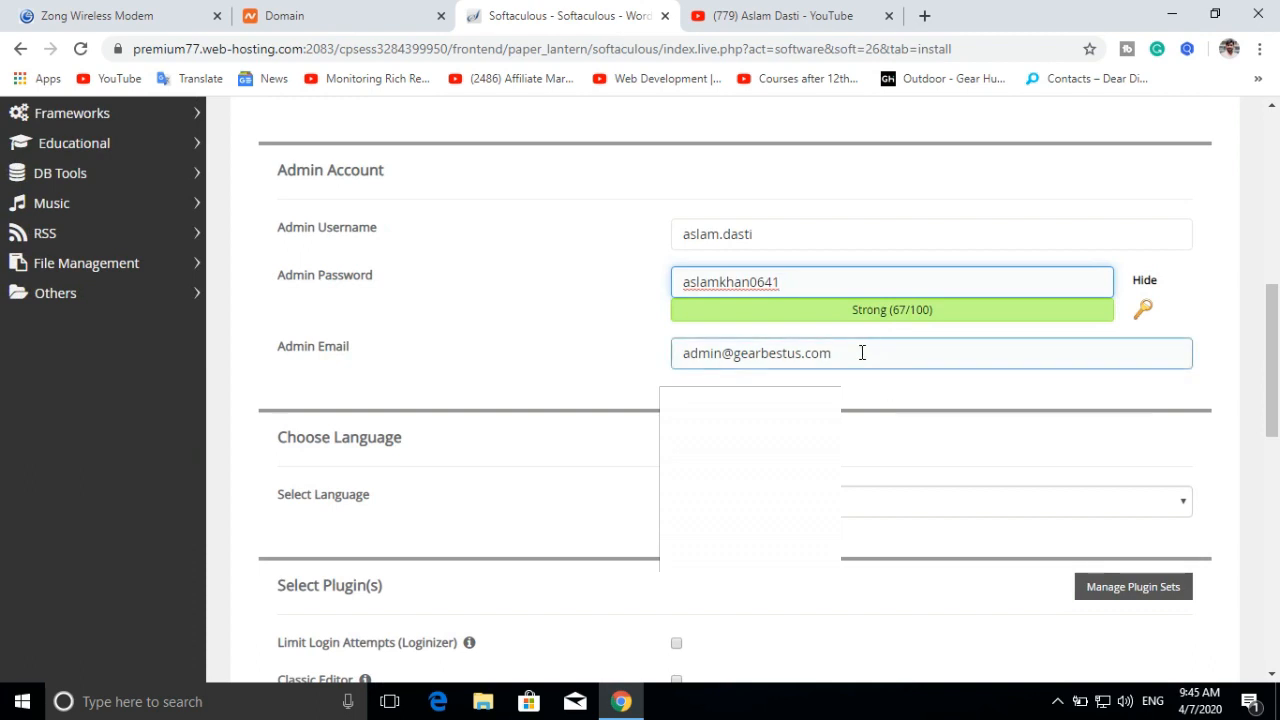
key("BackSpace")
key("BackSpace")
key("BackSpace")
key("BackSpace")
key("BackSpace")
key("BackSpace")
key("BackSpace")
key("BackSpace")
key("BackSpace")
key("BackSpace")
key("BackSpace")
key("BackSpace")
key("BackSpace")
key("BackSpace")
key("BackSpace")
key("BackSpace")
key("BackSpace")
key("BackSpace")
key("BackSpace")
key("BackSpace")
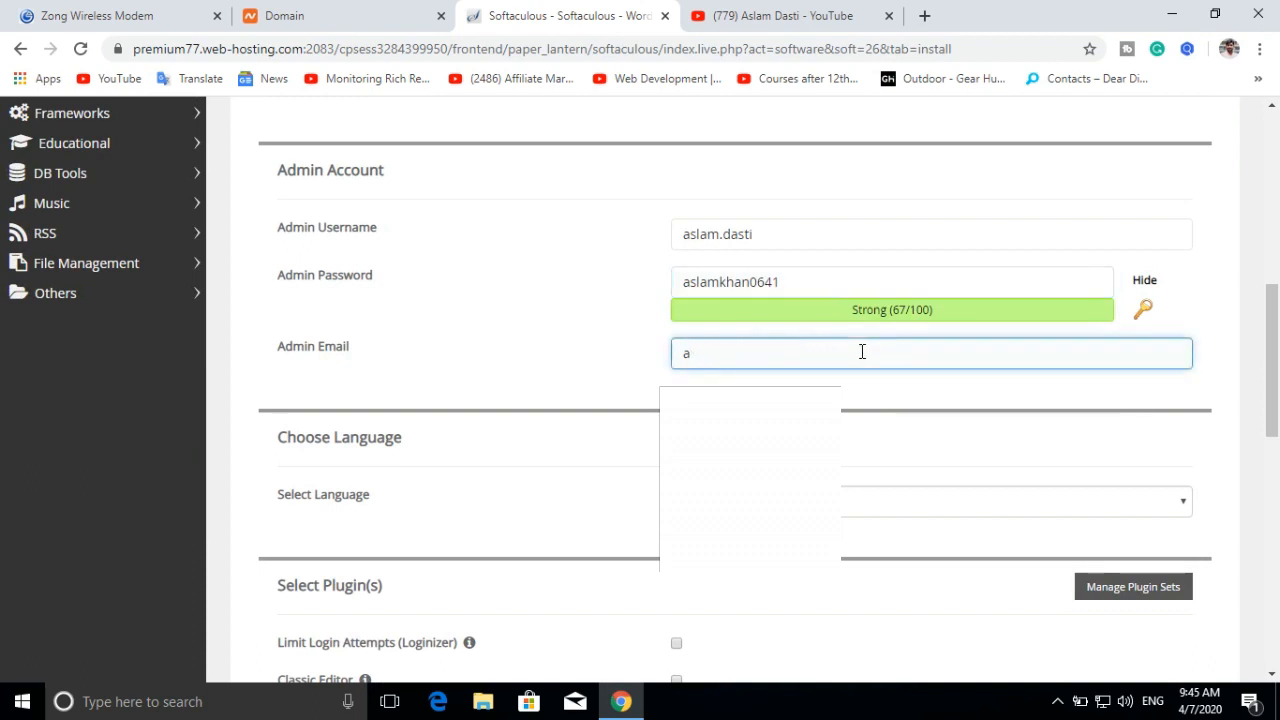
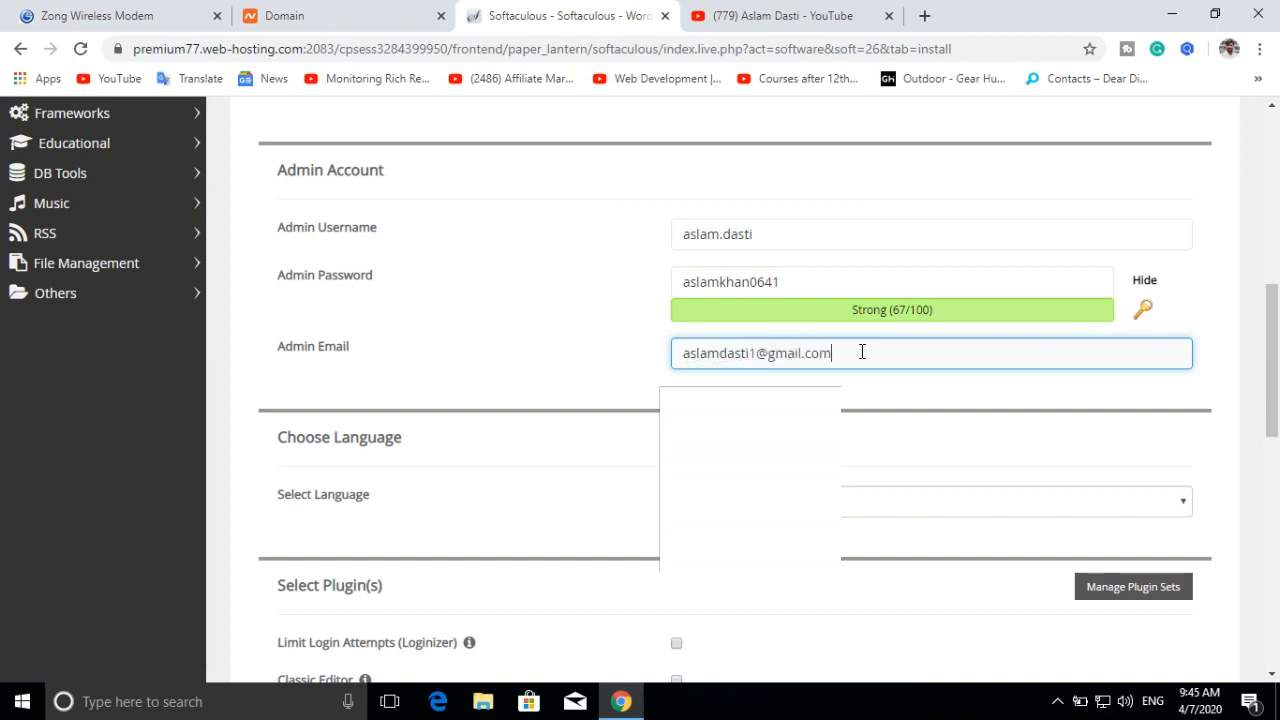
scroll(920, 370, "down", 3)
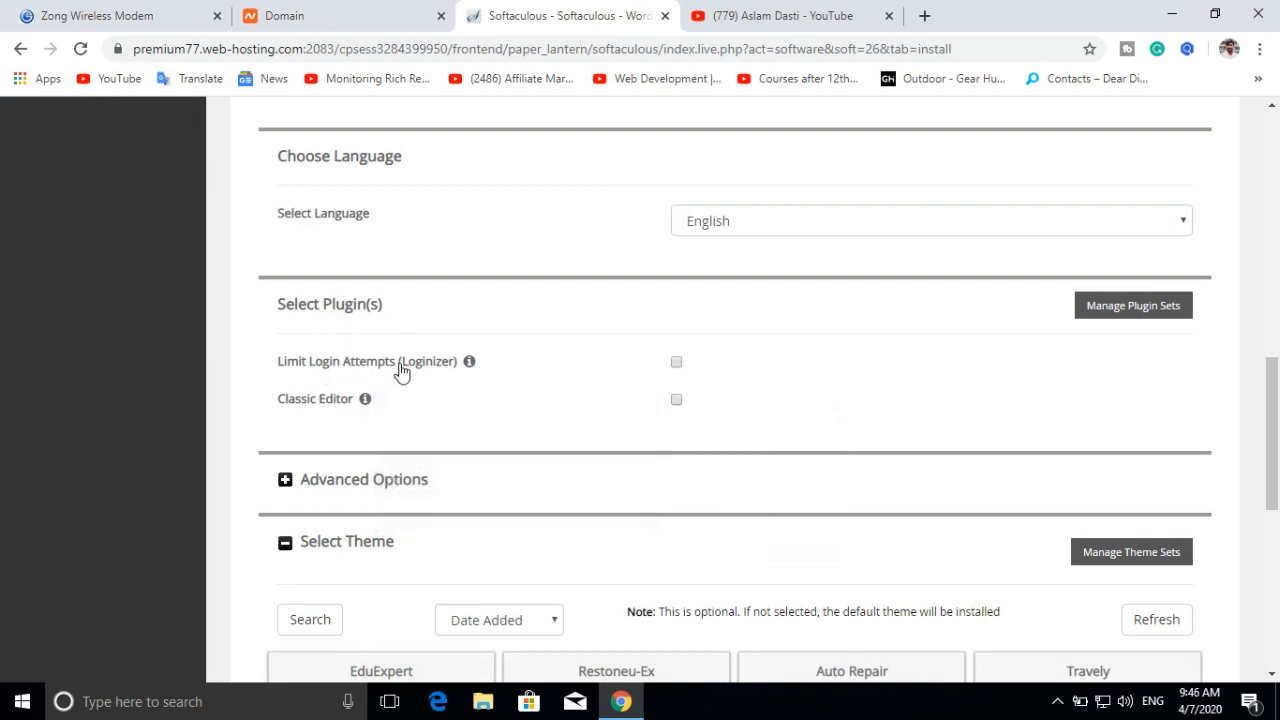
Step: Select the EduExpert theme in the Select Theme section of the WordPress form
scroll(620, 360, "down", 1)
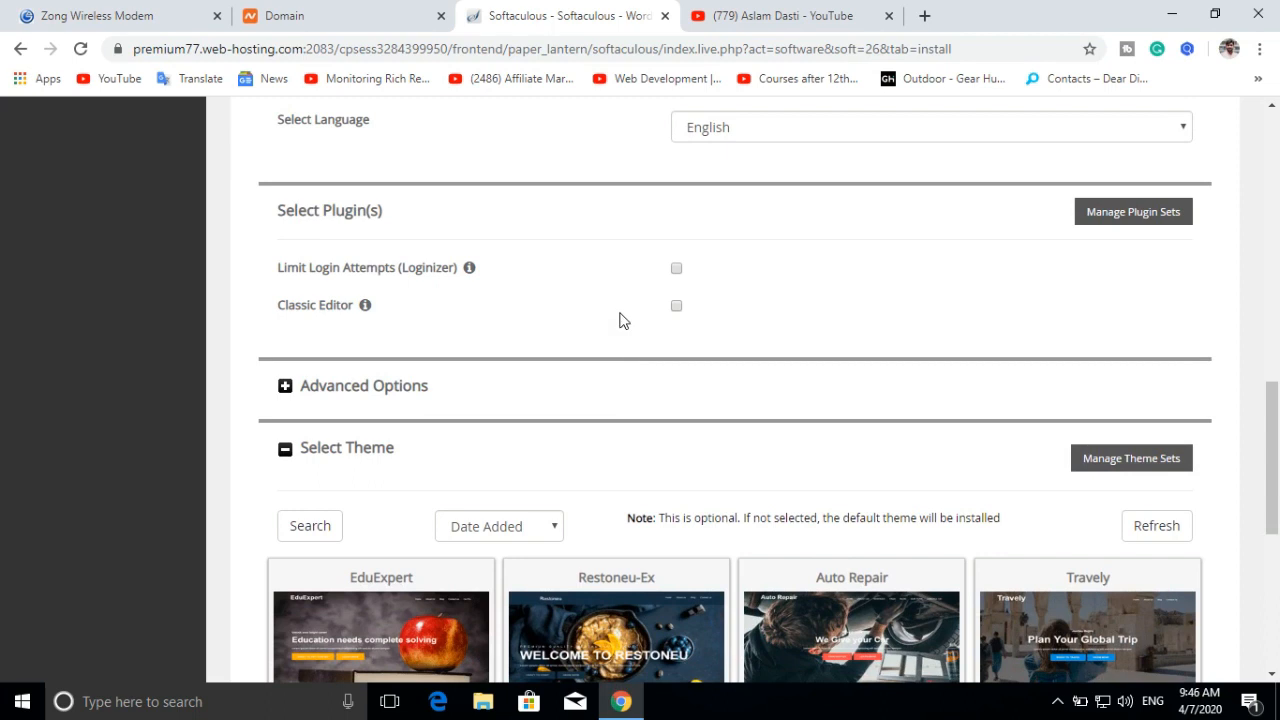
scroll(620, 320, "down", 2)
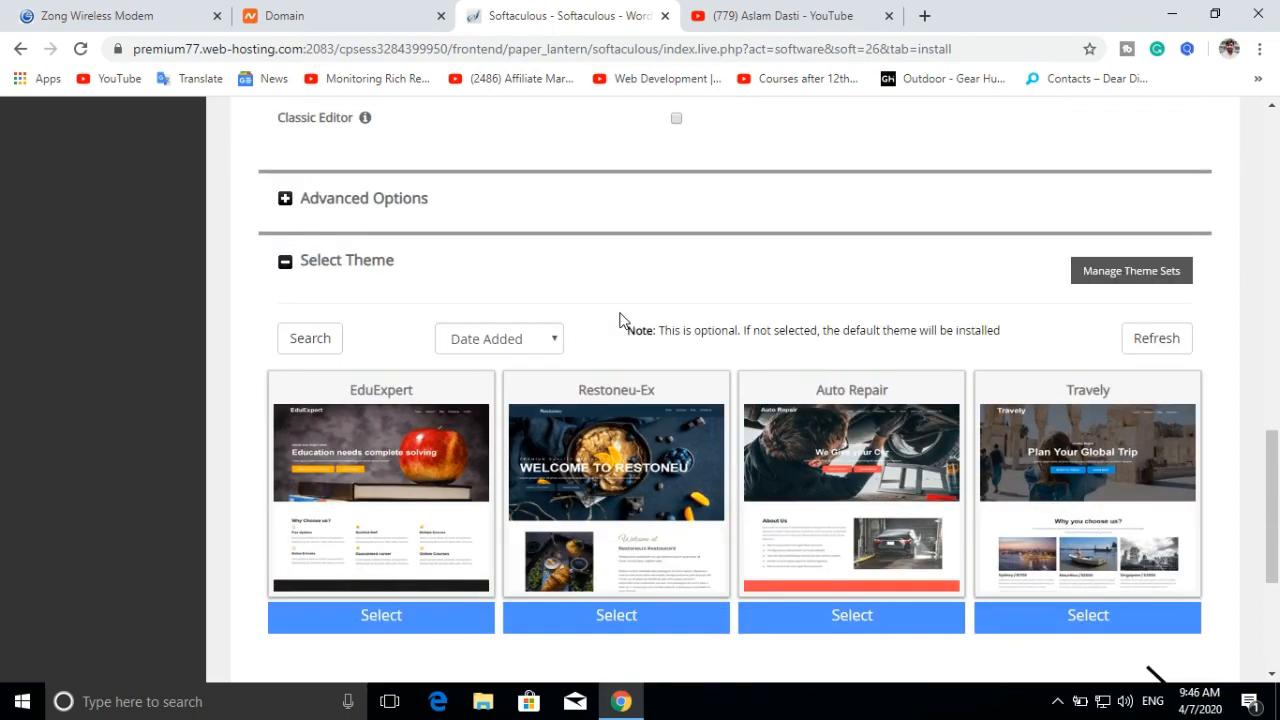
scroll(885, 280, "down", 1)
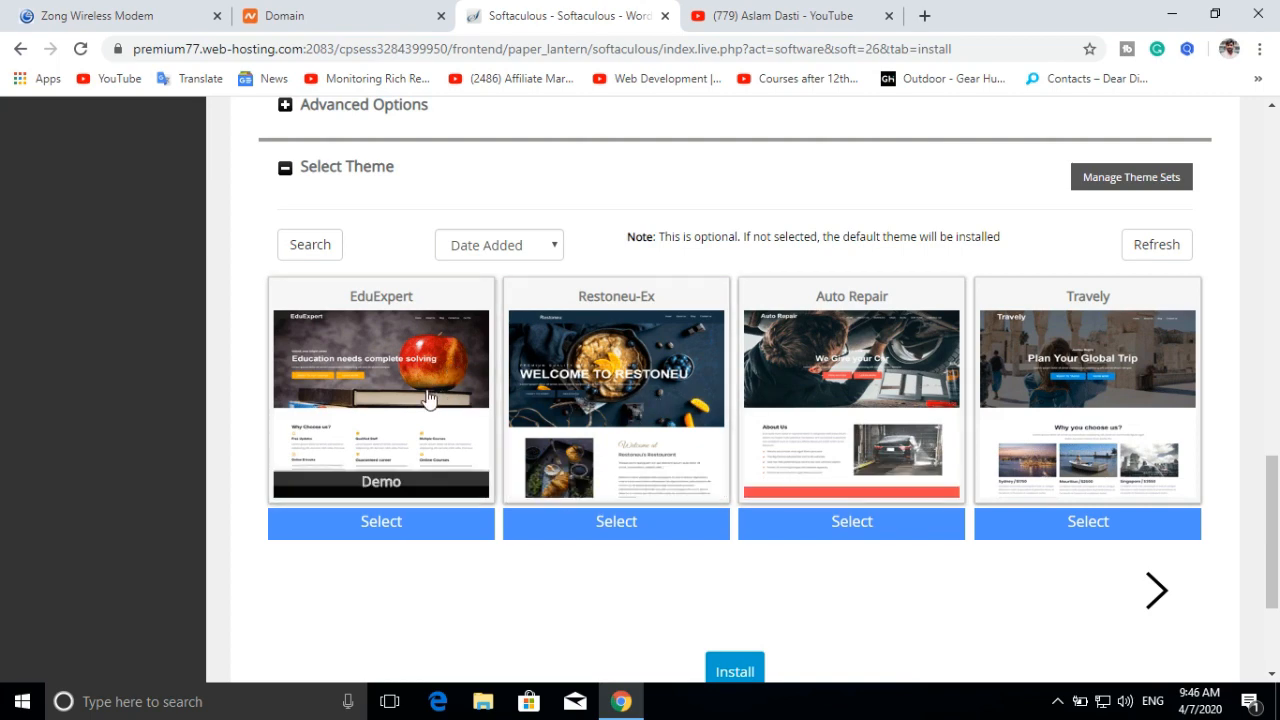
left_click(394, 528)
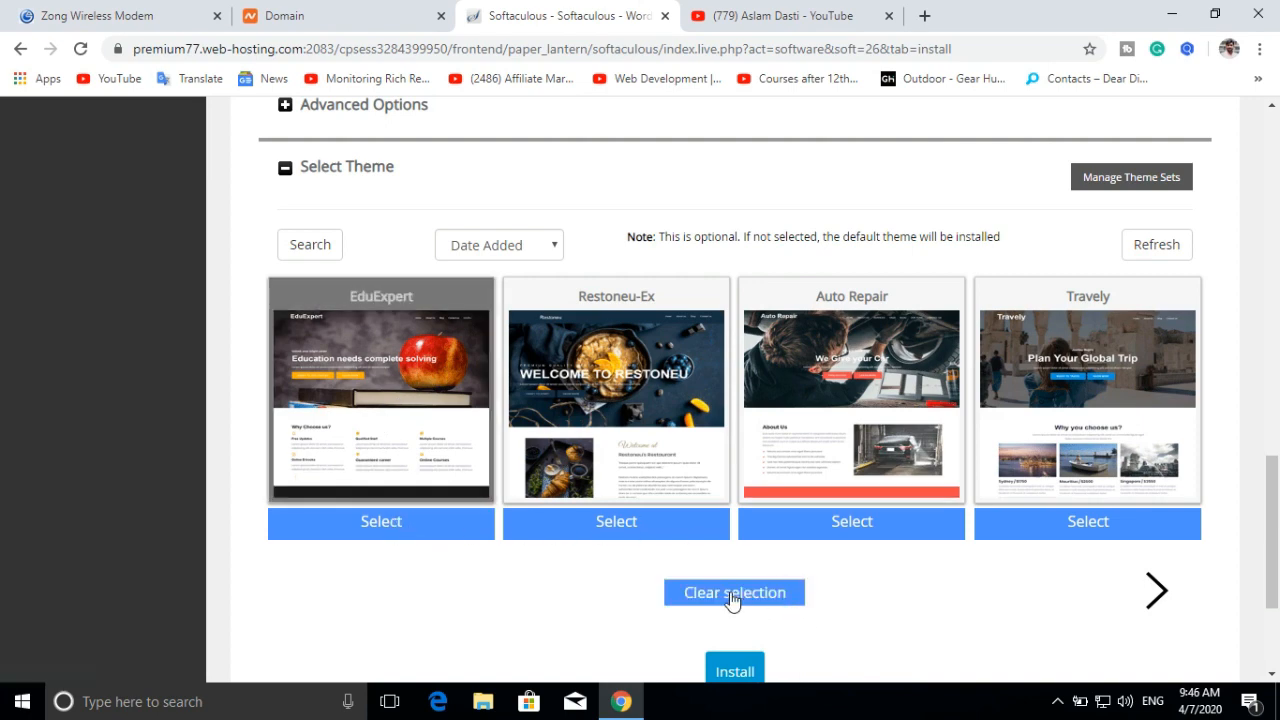
scroll(880, 590, "down", 1)
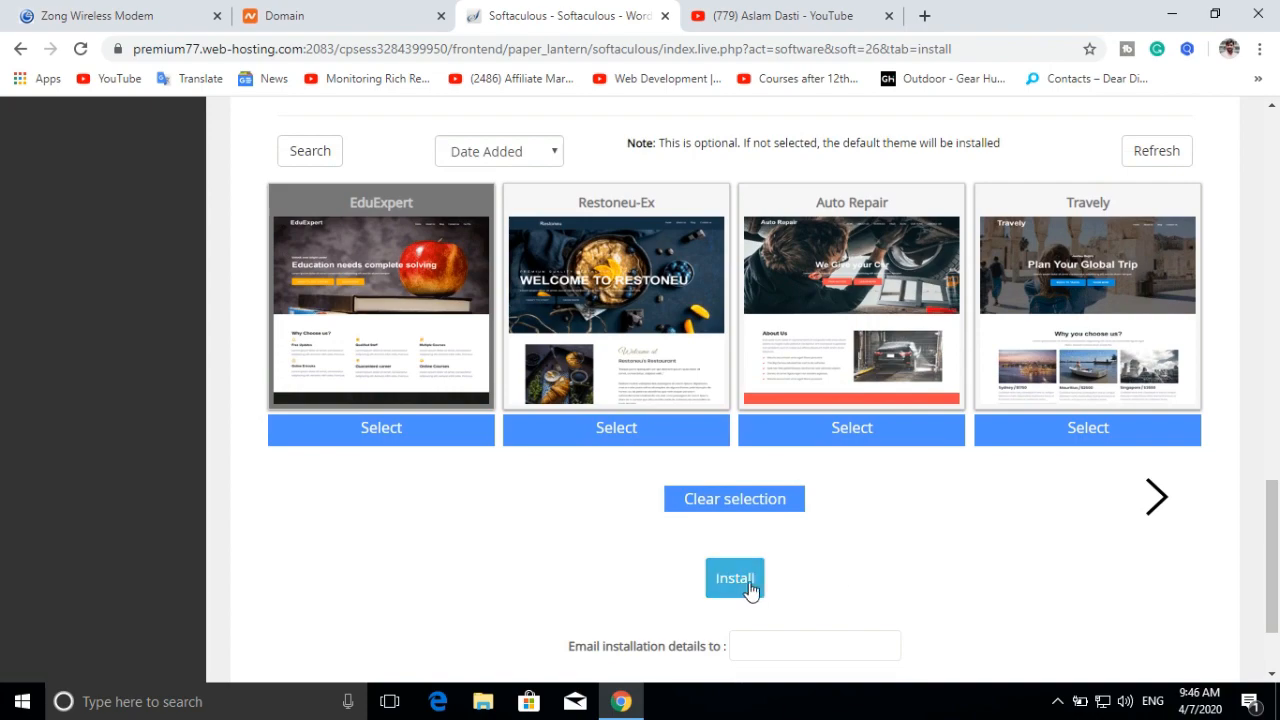
scroll(748, 590, "up", 6)
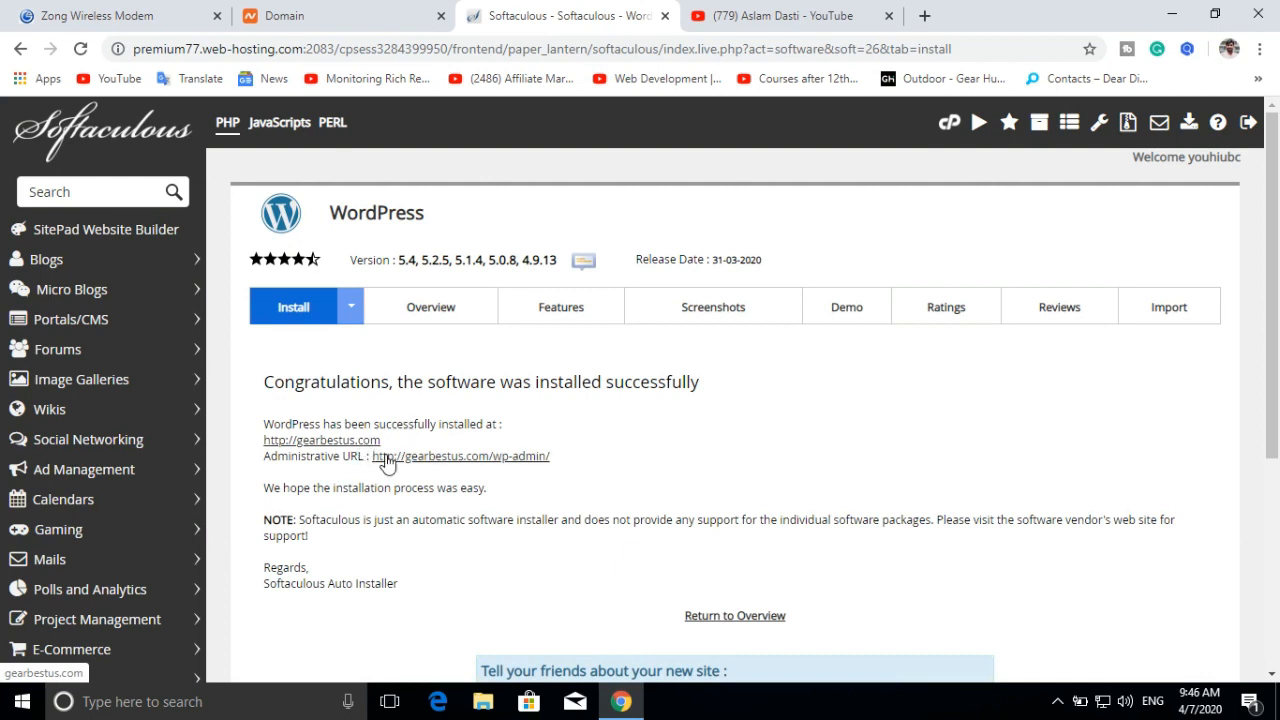
Step: View the new gearbestus.com home page, then open its wp-admin Administrative URL from Softaculous
left_click(364, 444)
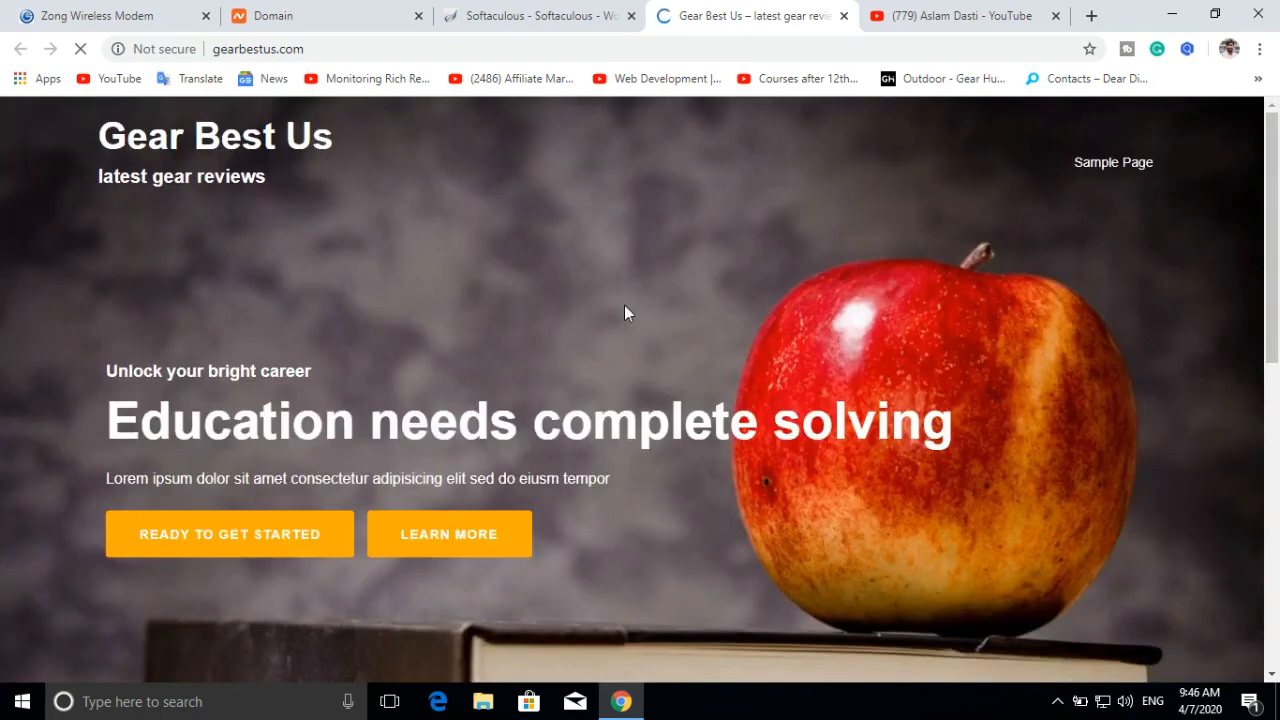
scroll(626, 308, "down", 7)
scroll(622, 312, "up", 7)
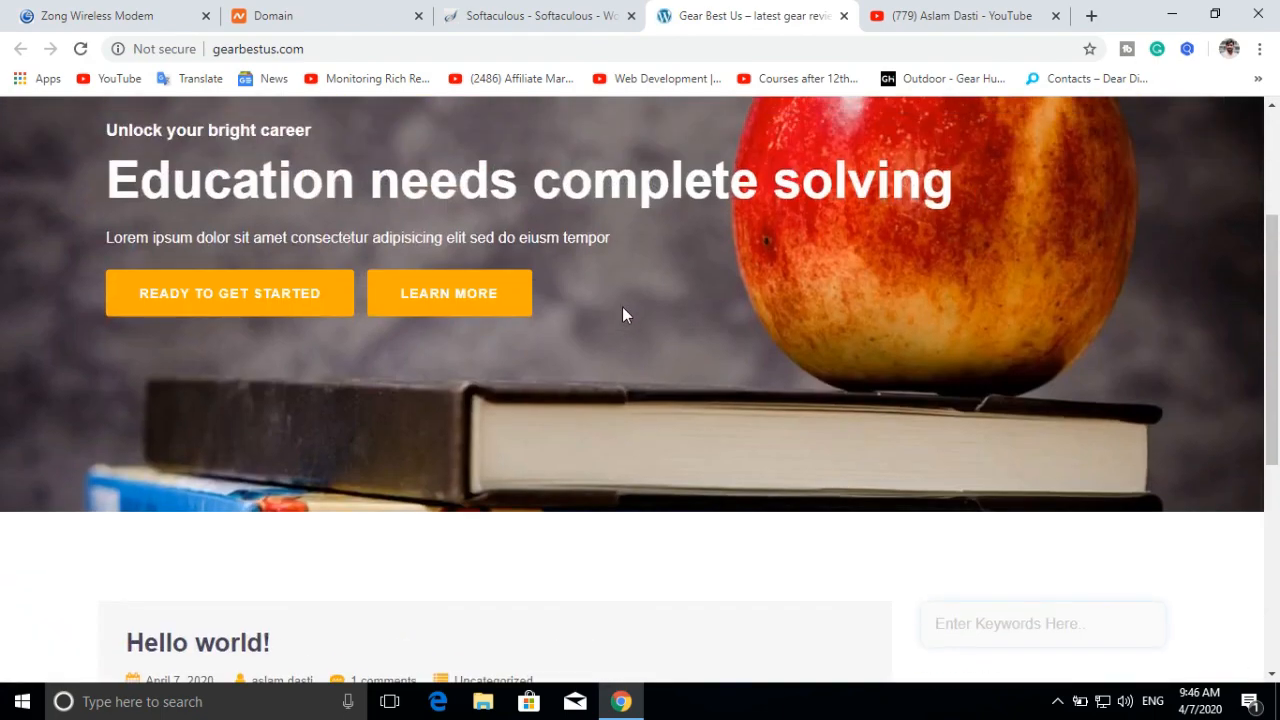
left_click(540, 18)
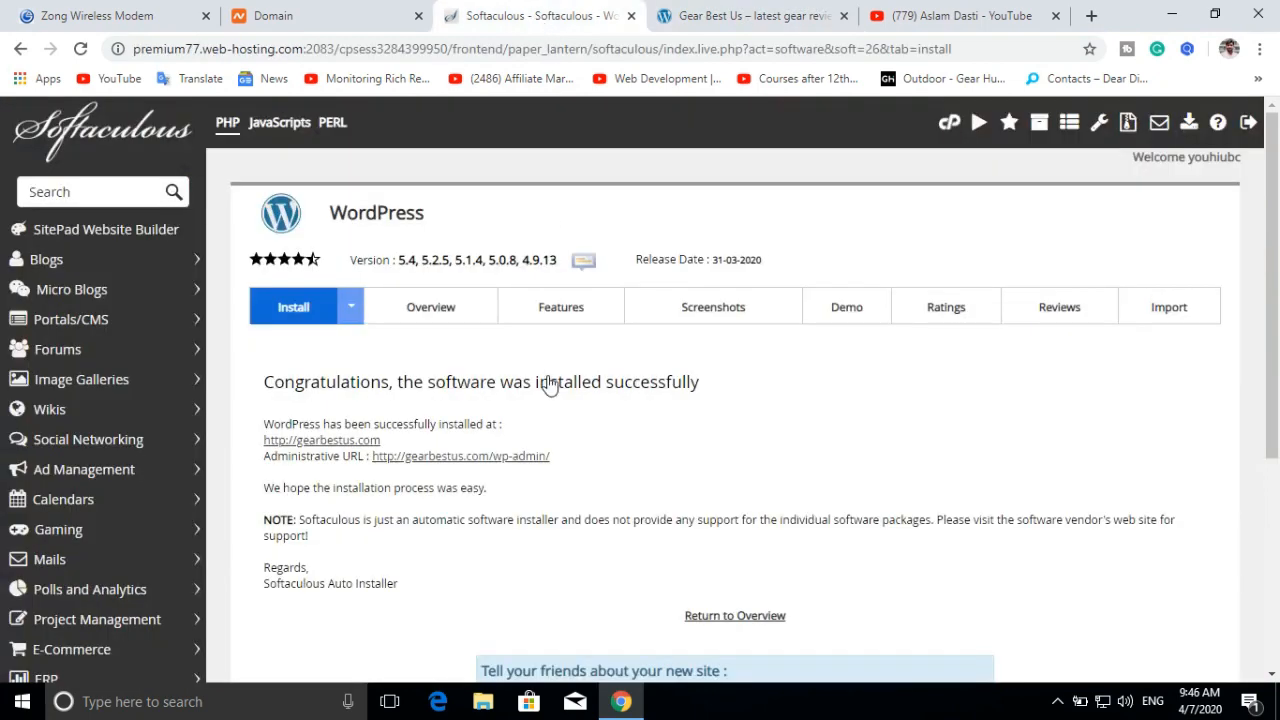
left_click(496, 459)
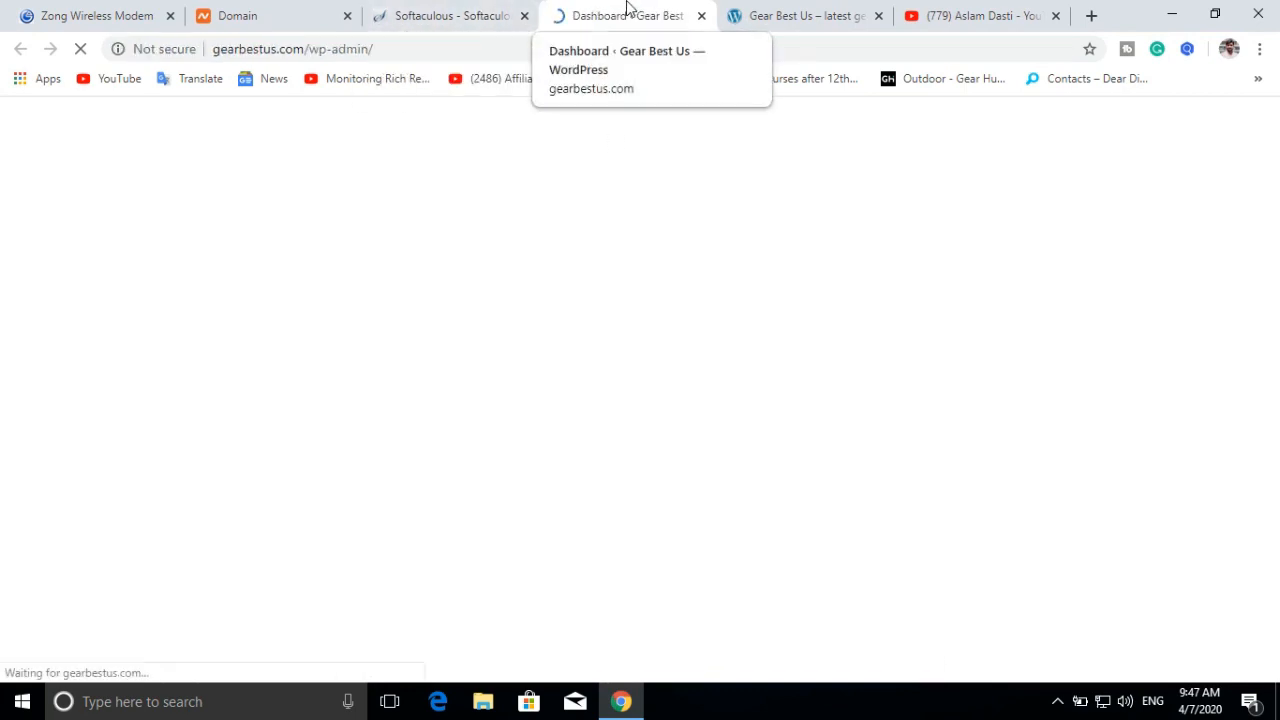
Step: Let the Gear Best Us WordPress dashboard finish loading, then go to the YouTube channel tab
scroll(476, 296, "down", 1)
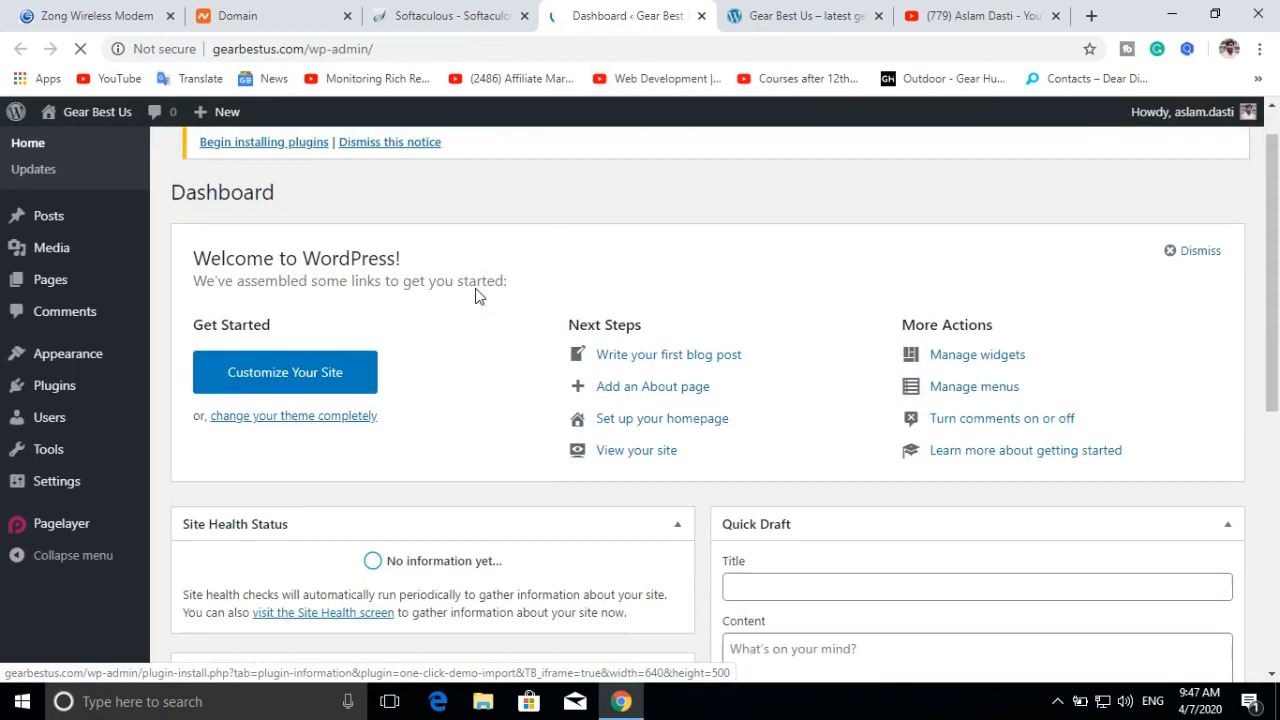
scroll(476, 296, "up", 1)
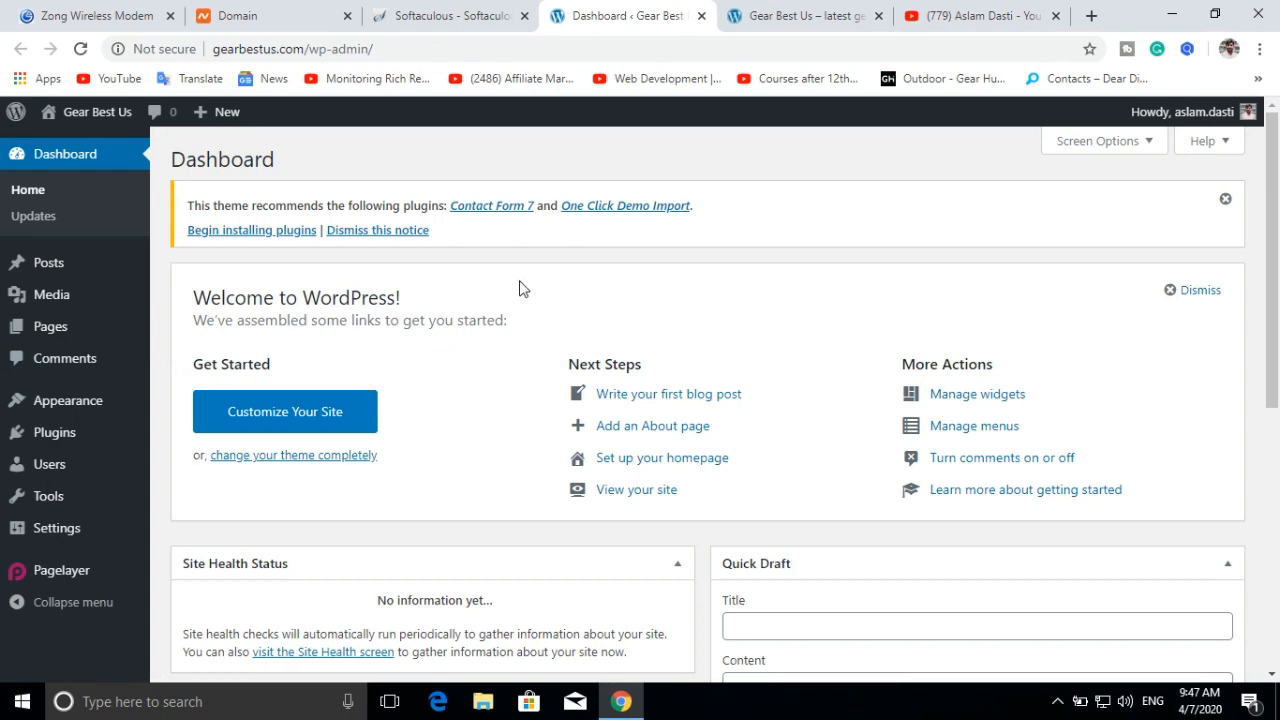
left_click(958, 17)
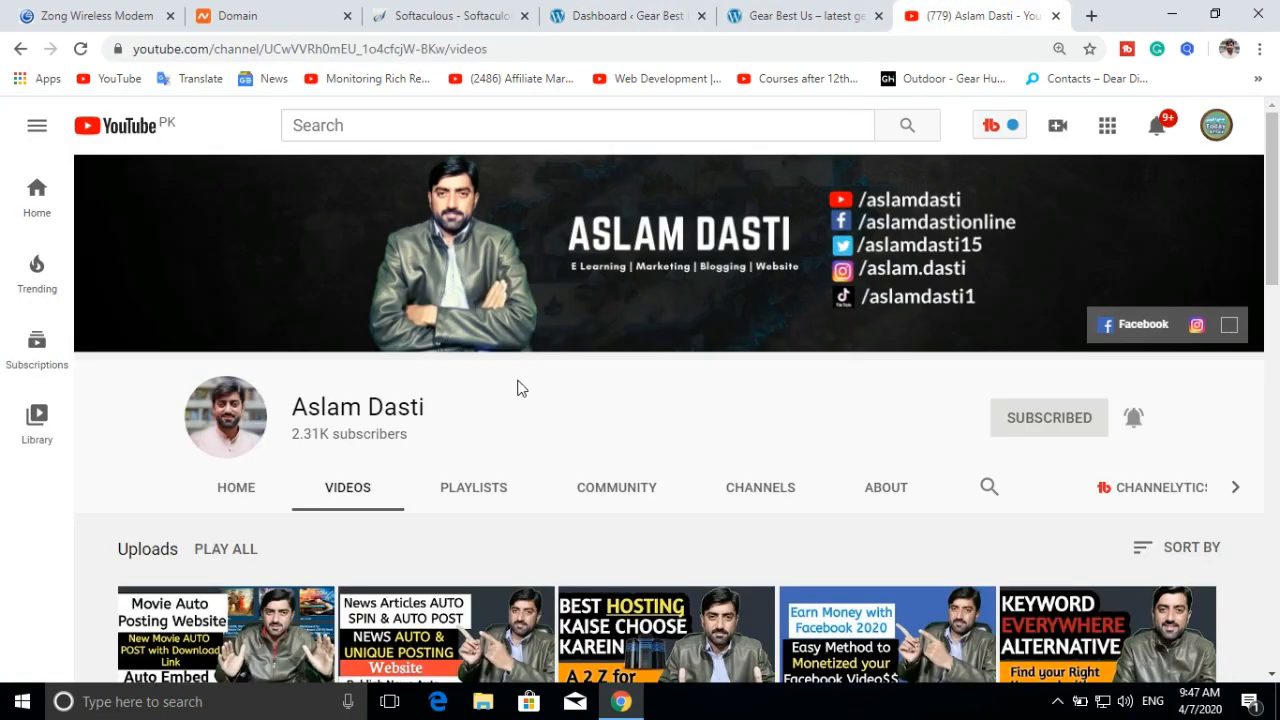